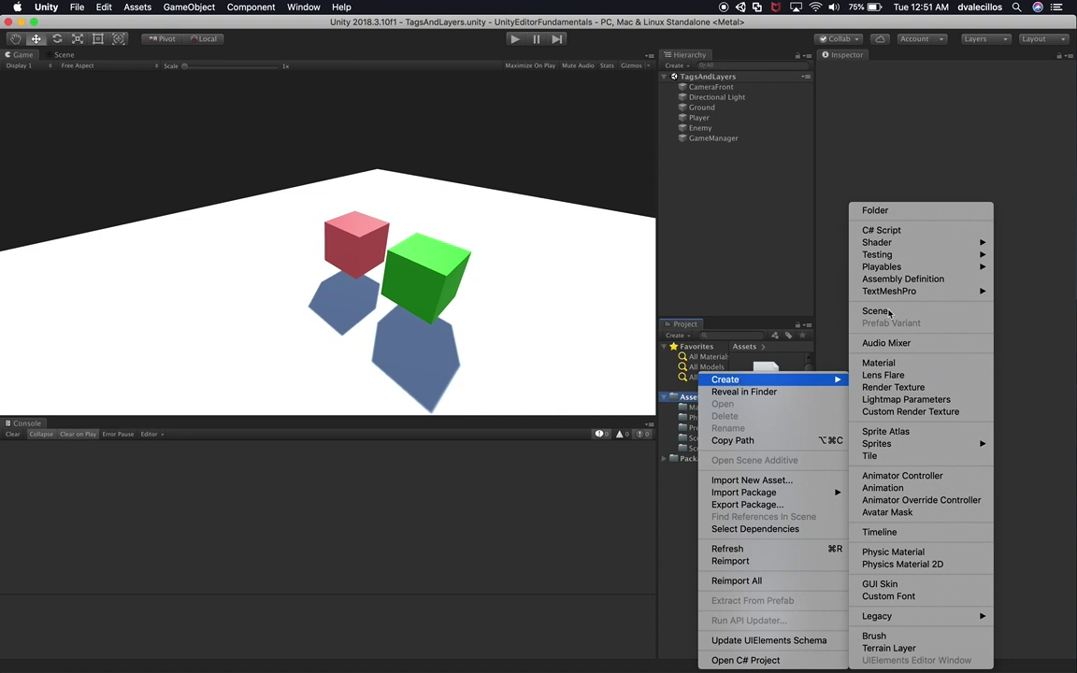
- Create a folder named Audio in Assets and open it
click(888, 212)
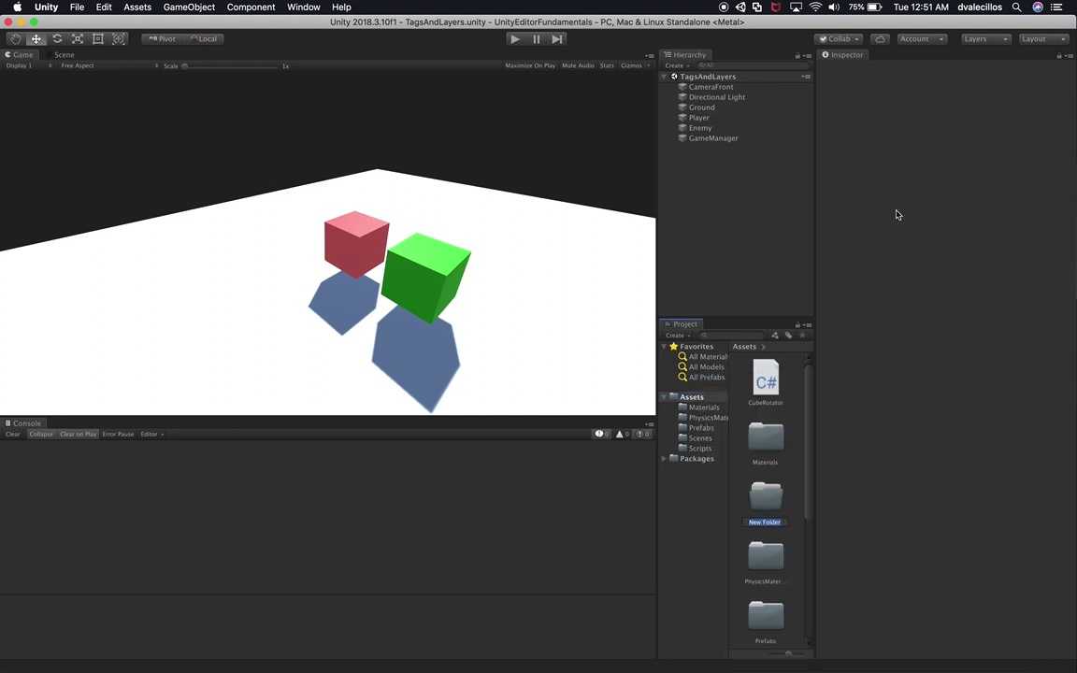
text(Audio)
key(Return)
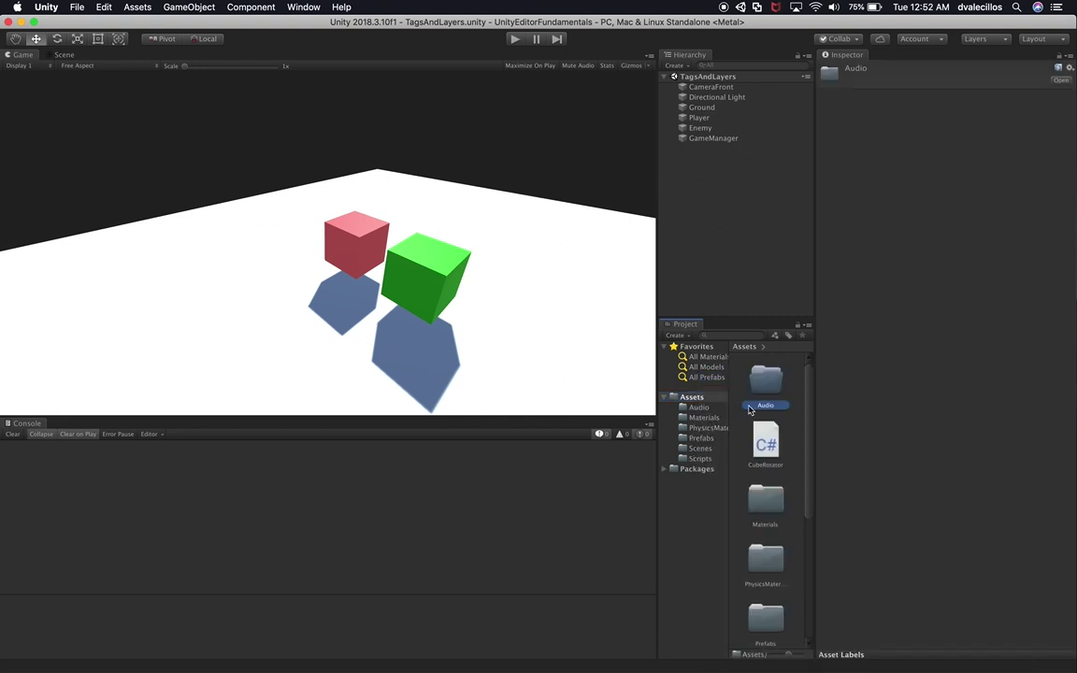
double_click(749, 409)
right_click(757, 393)
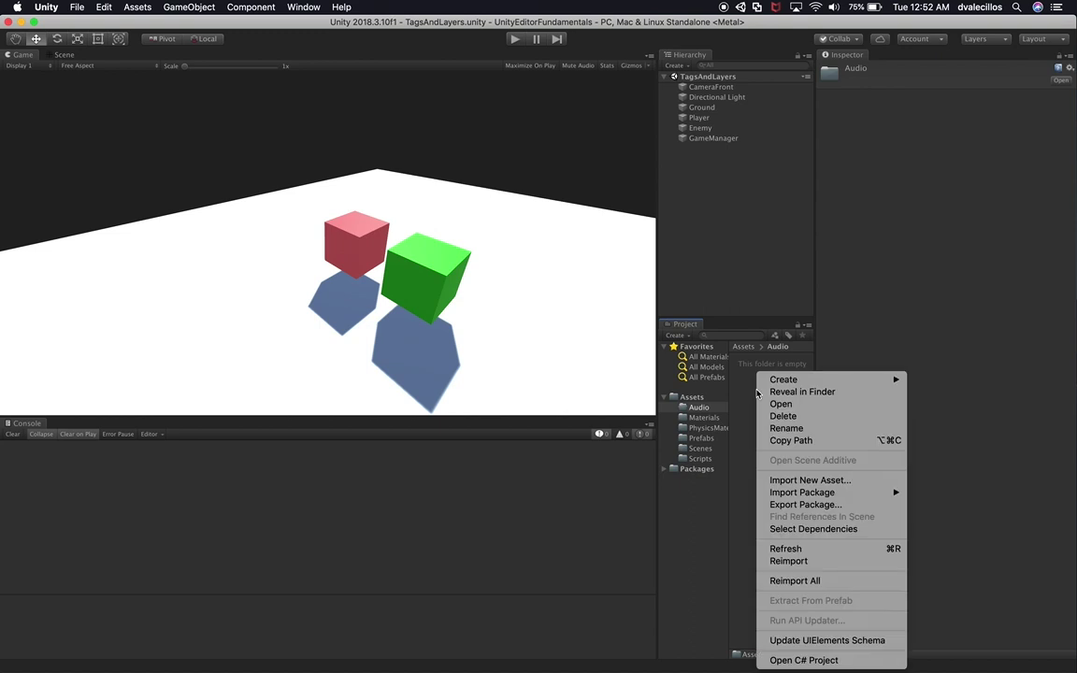
mouse_move(776, 380)
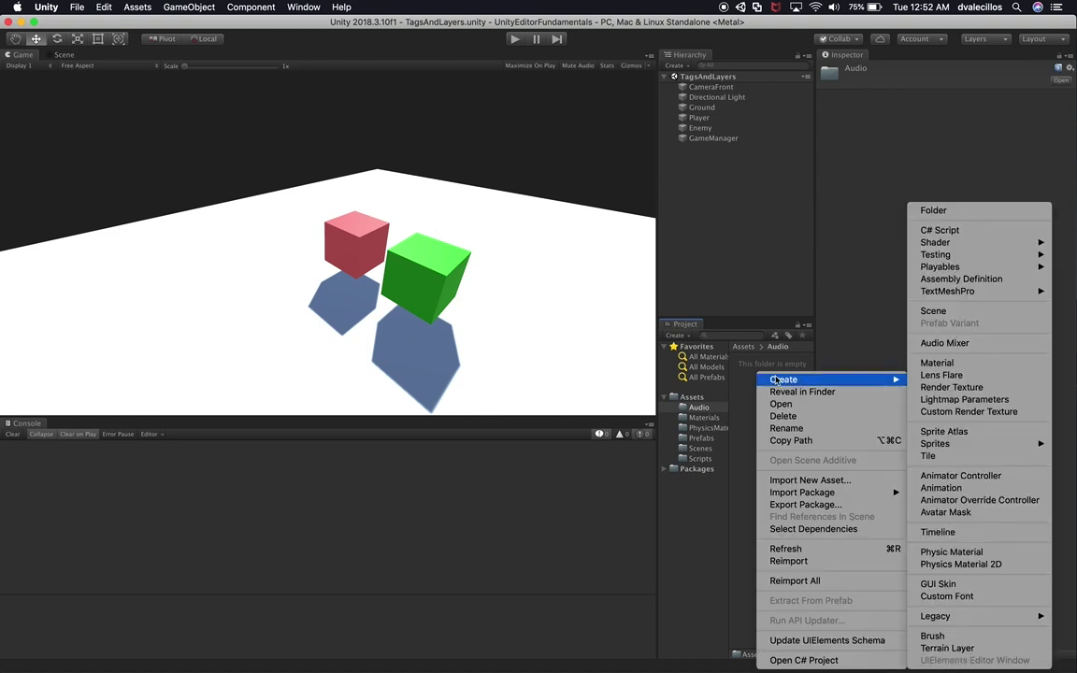
click(759, 386)
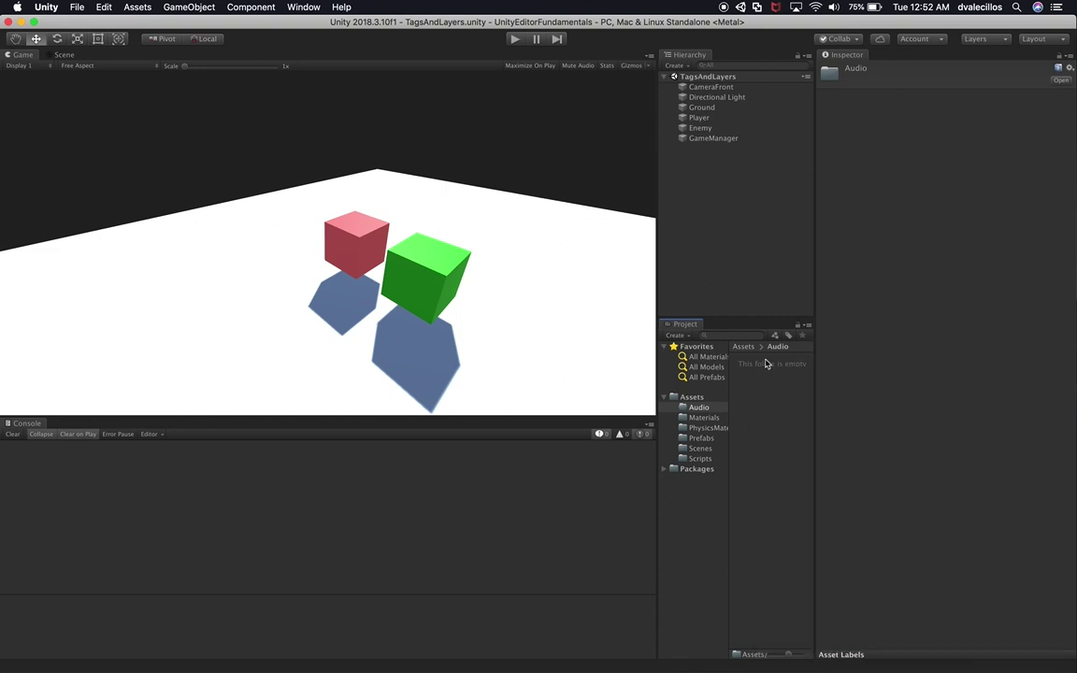
- Switch to Finder, show the Downloads folder in a new window and move that window clear of Unity's Project files
key(super+Tab)
key(super+Tab)
key(super+Tab)
key(super+Tab)
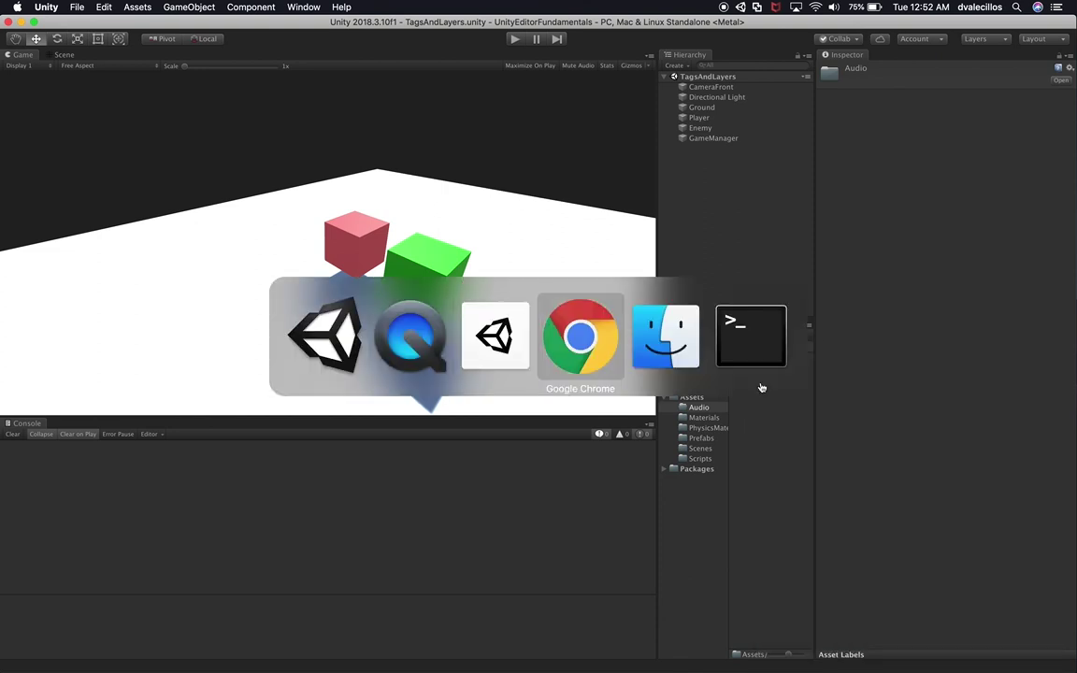
key(super+n)
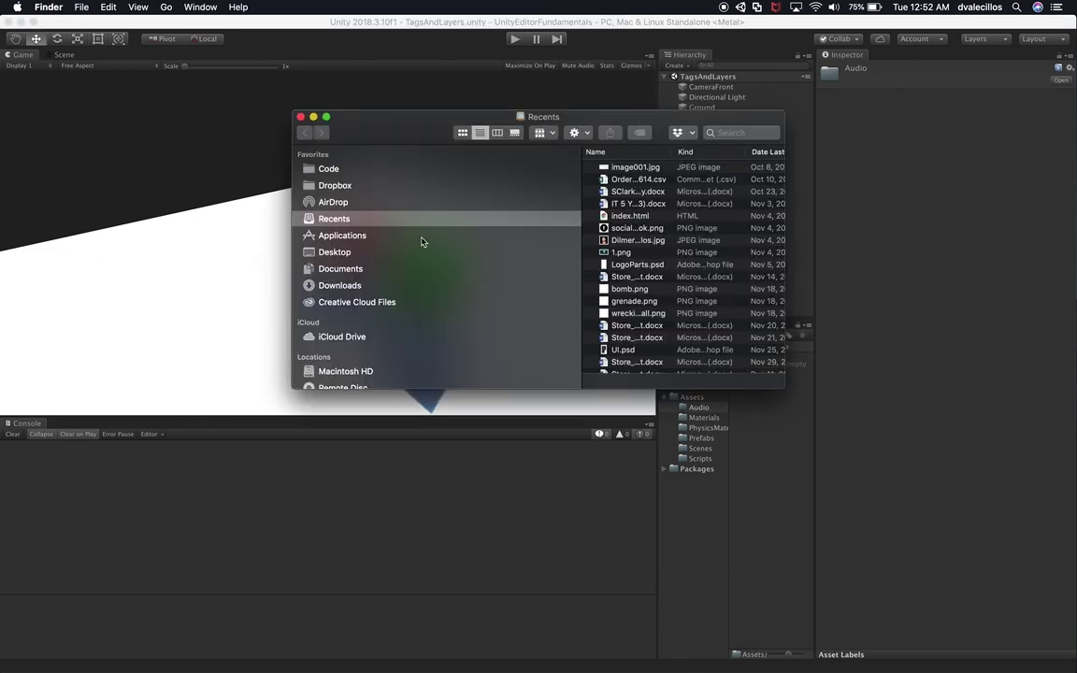
click(423, 267)
click(418, 284)
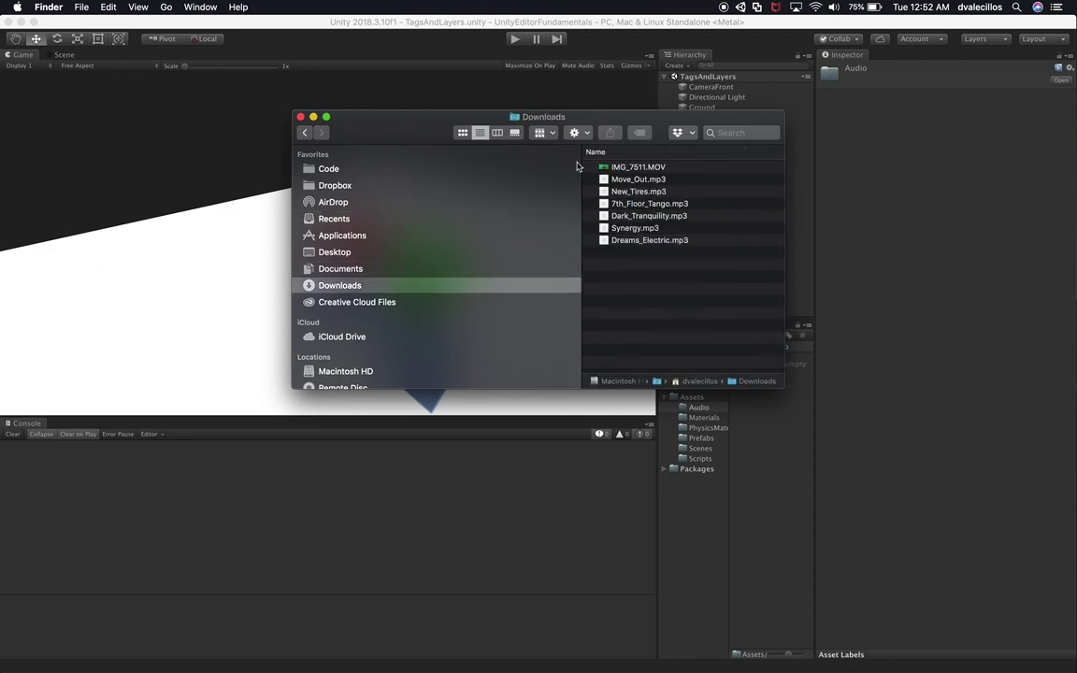
drag(435, 132, 371, 151)
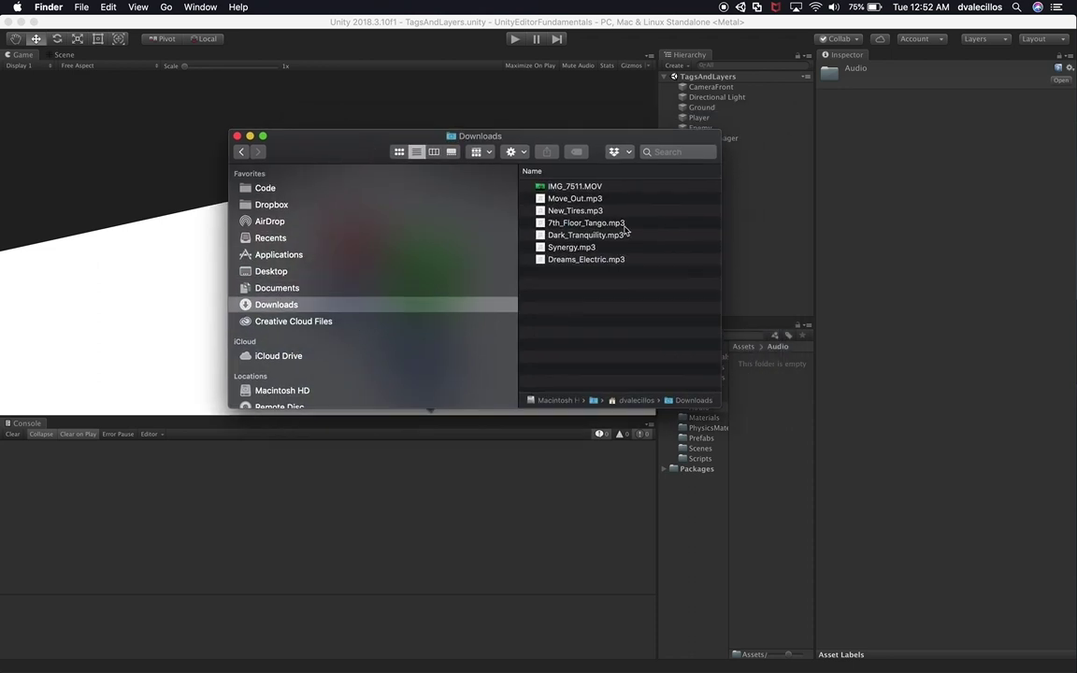
drag(652, 139, 560, 153)
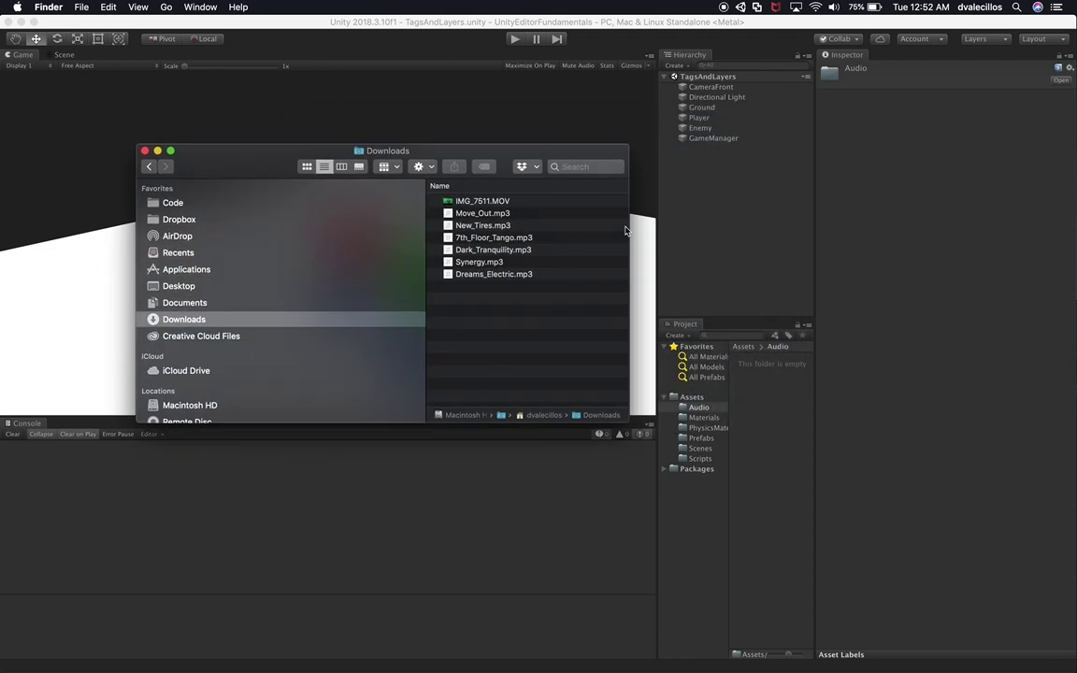
- Import Synergy.mp3 and Dreams_Electric.mp3 from Downloads into the Unity project's Audio folder
click(488, 263)
shift+click(496, 275)
drag(495, 275, 763, 381)
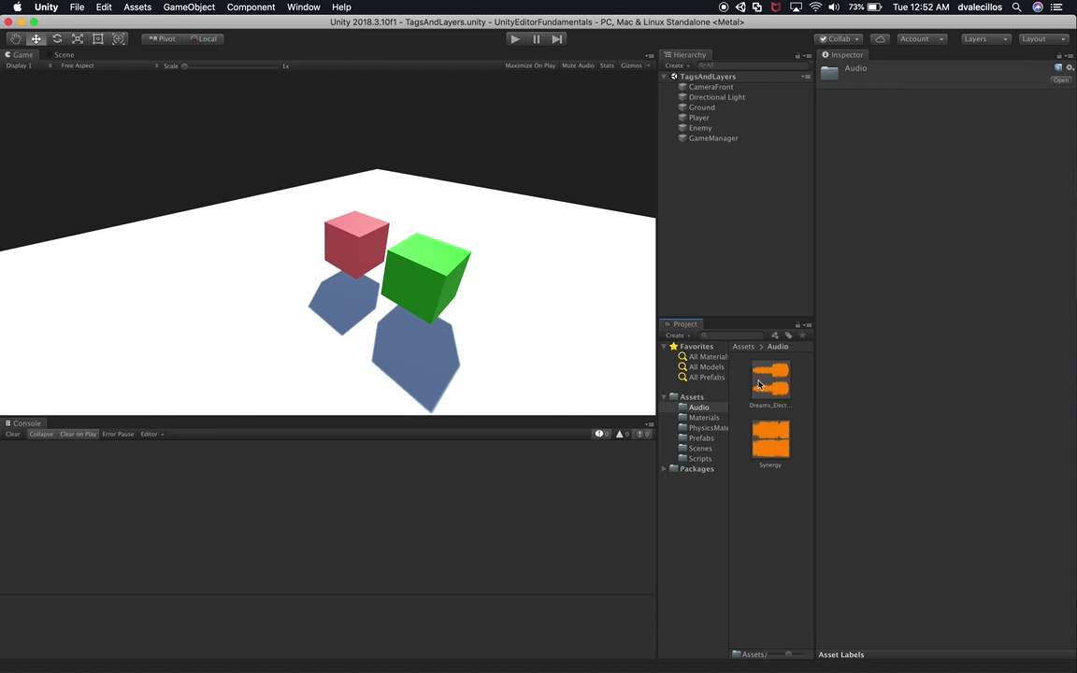
- Inspect the Dreams_Electric import settings and the Load Type options, keeping Decompress On Load
click(760, 383)
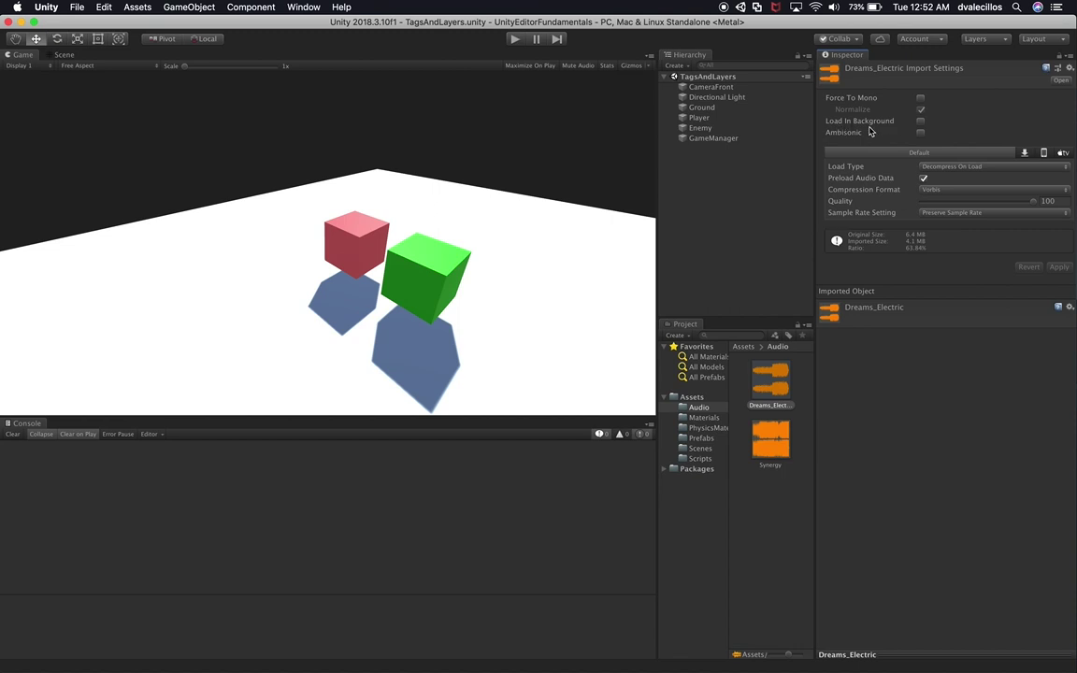
click(932, 168)
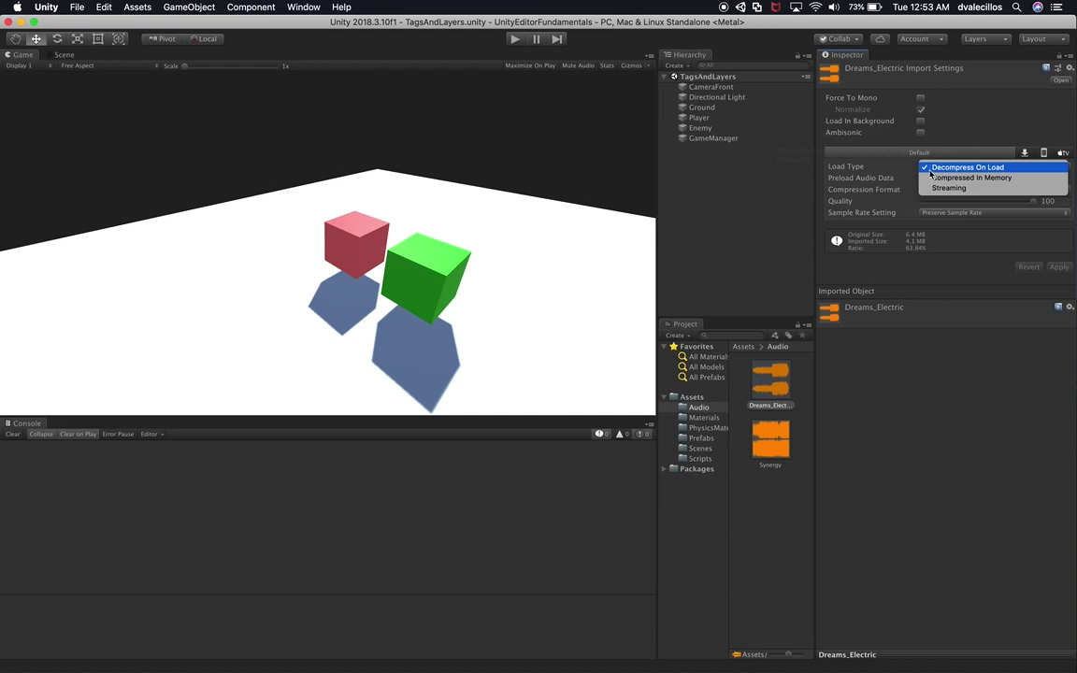
click(963, 167)
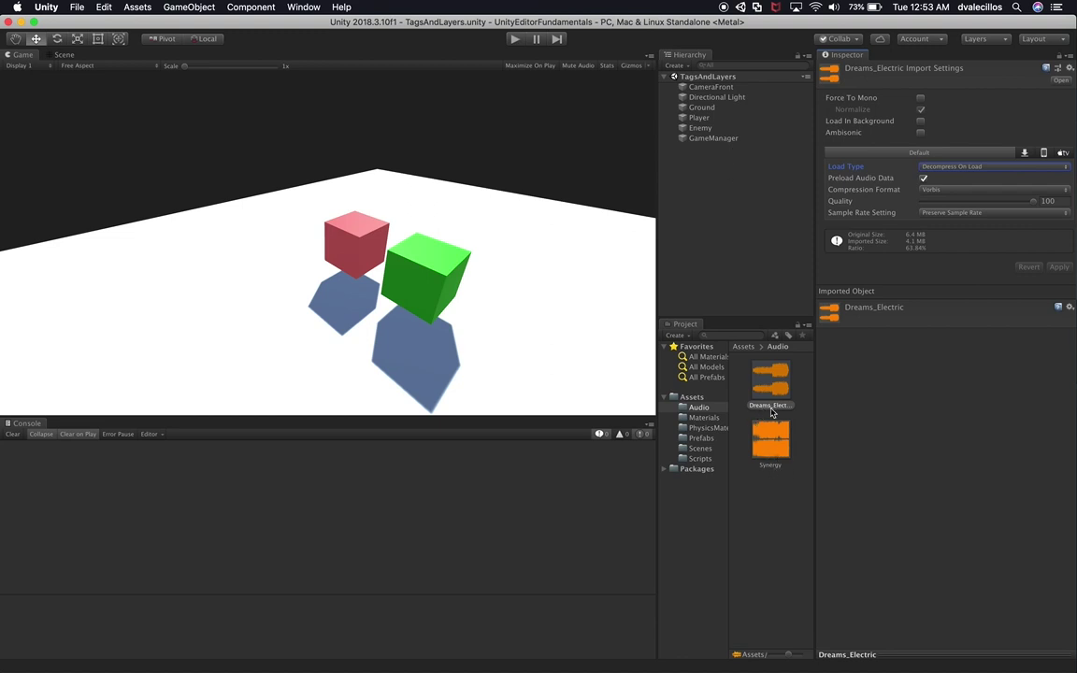
- Create an empty game object in the scene and name it AudioManager
click(716, 207)
right_click(719, 205)
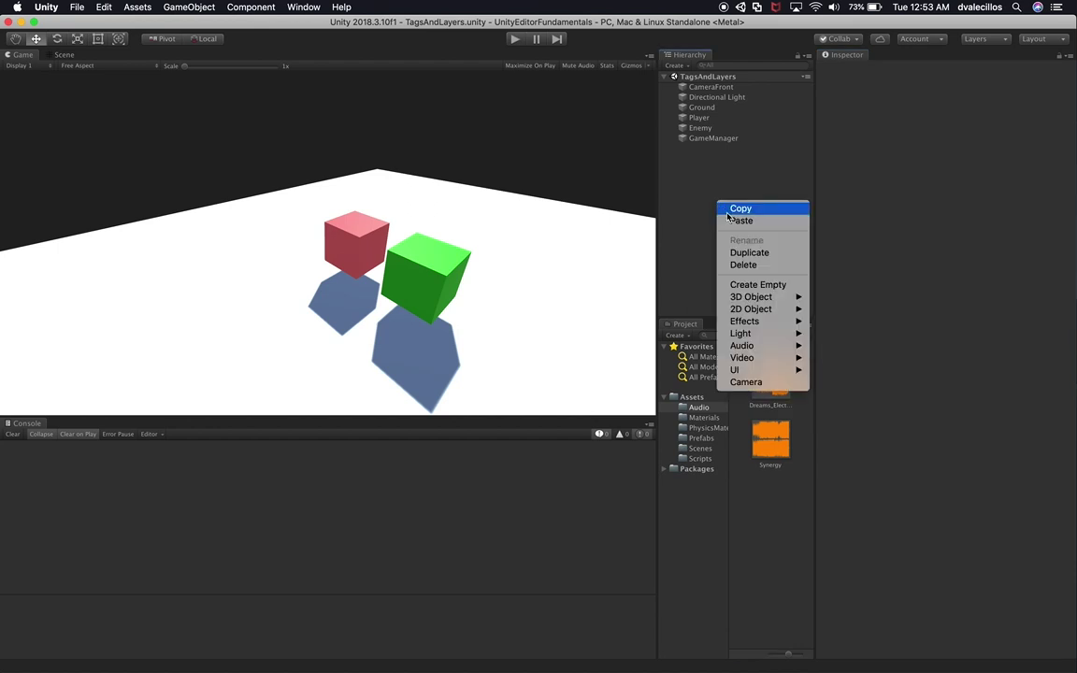
click(745, 285)
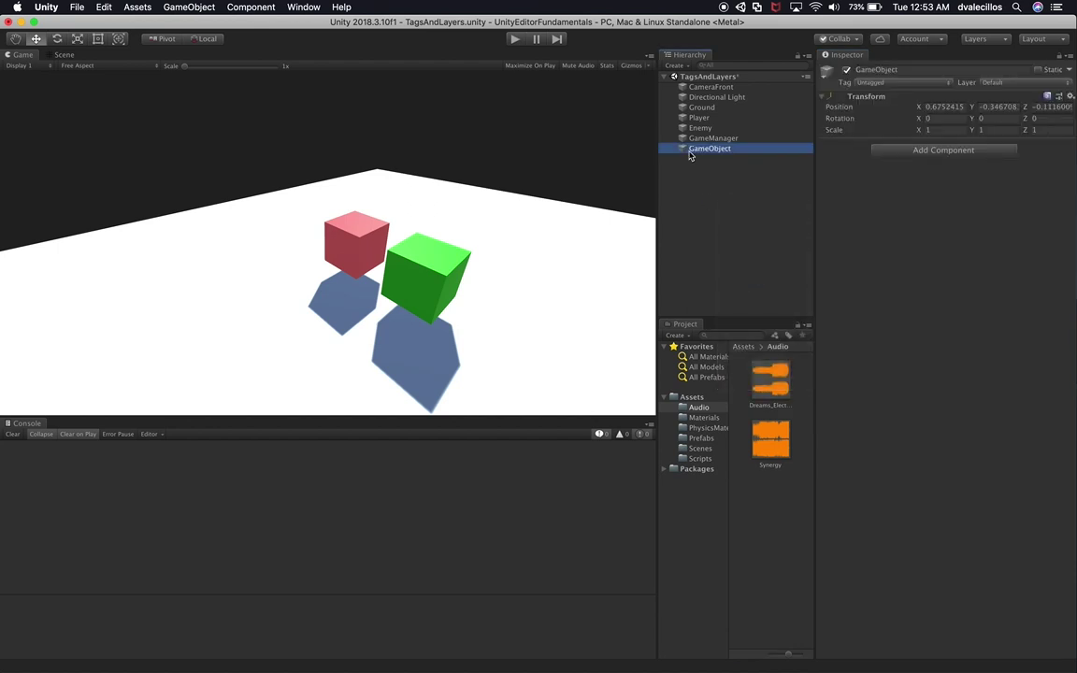
click(696, 150)
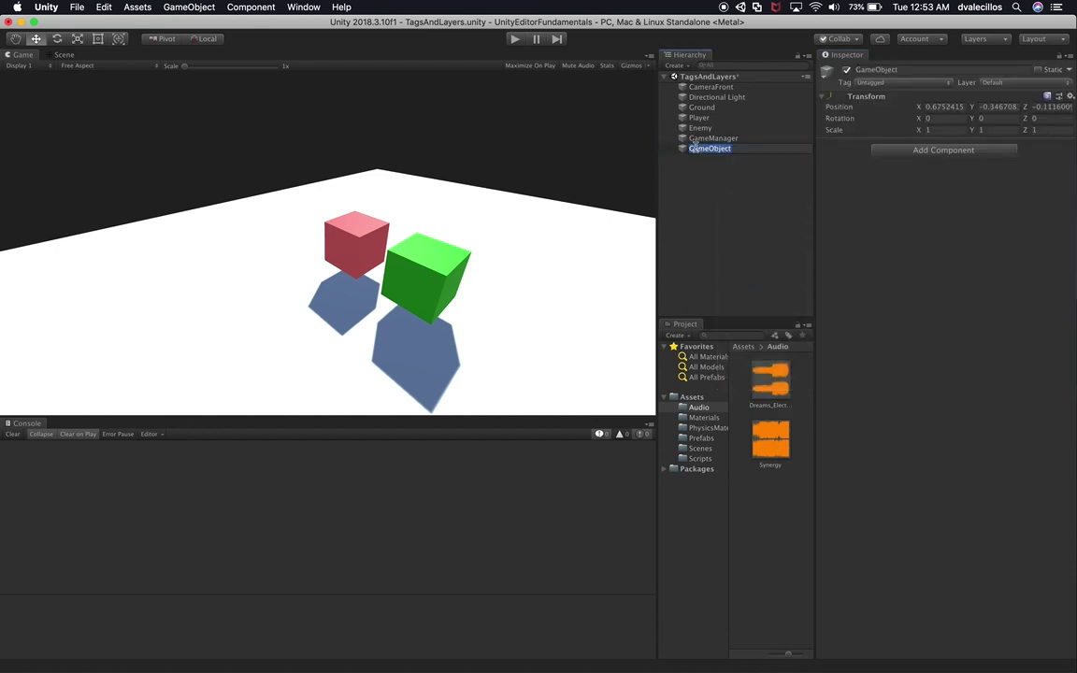
text(AudioManager)
key(Return)
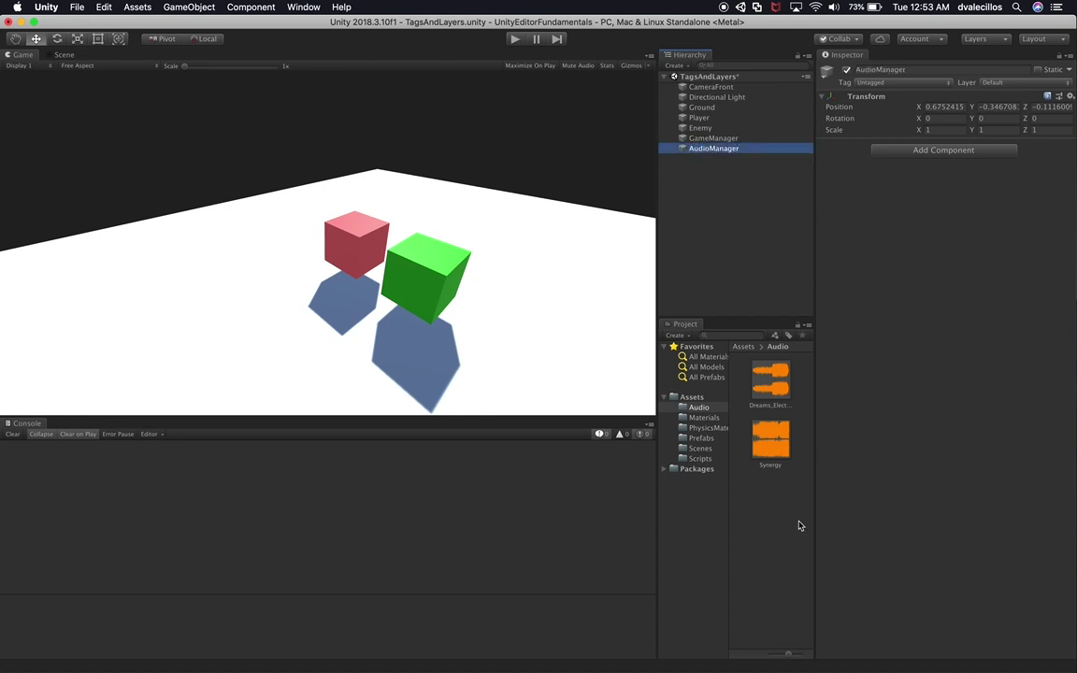
- Create a C# script named AudioManager in the Scripts folder
click(700, 459)
right_click(761, 371)
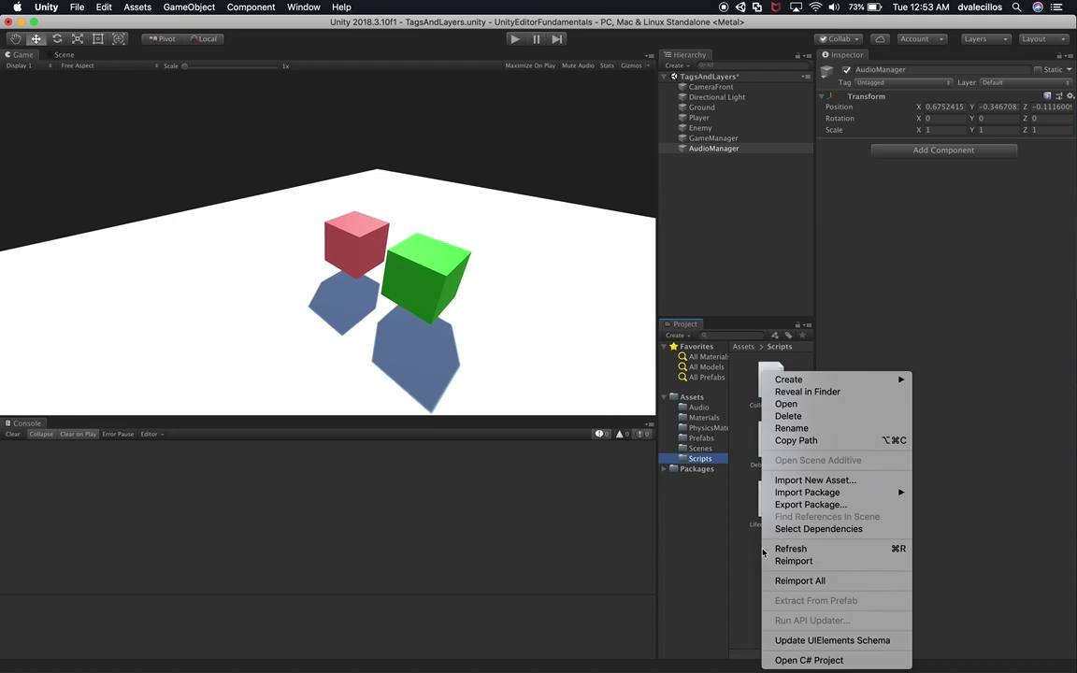
mouse_move(809, 381)
click(947, 232)
text(AudioManager)
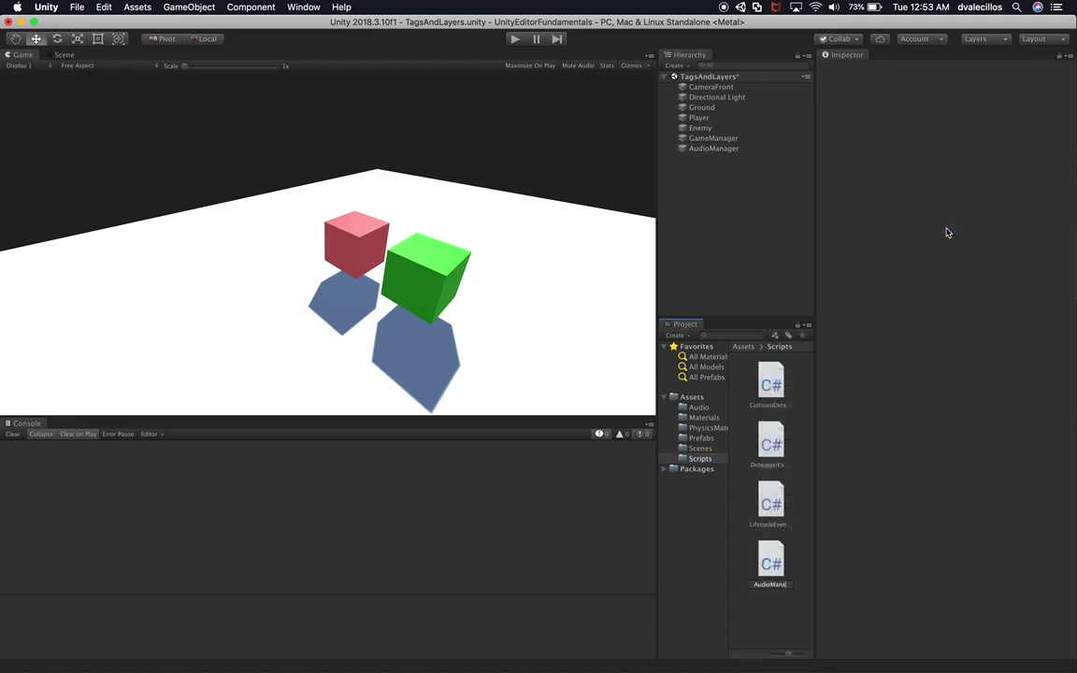
key(Return)
click(765, 223)
- Attach the Audio Manager script to the AudioManager game object as a component
click(716, 149)
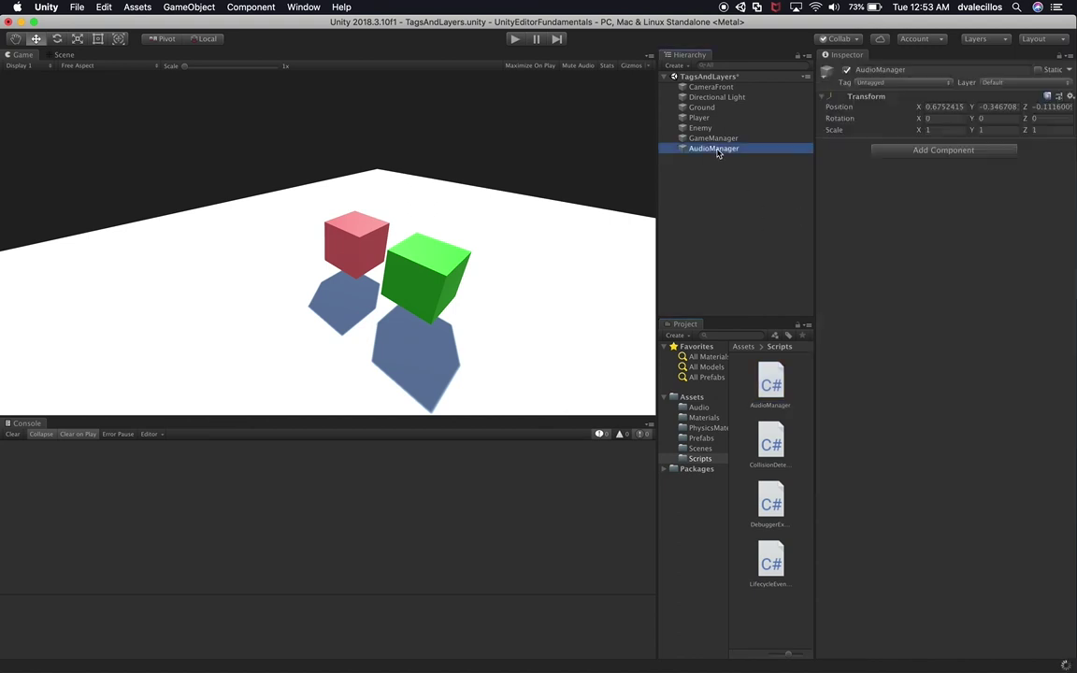
click(896, 152)
text(audi)
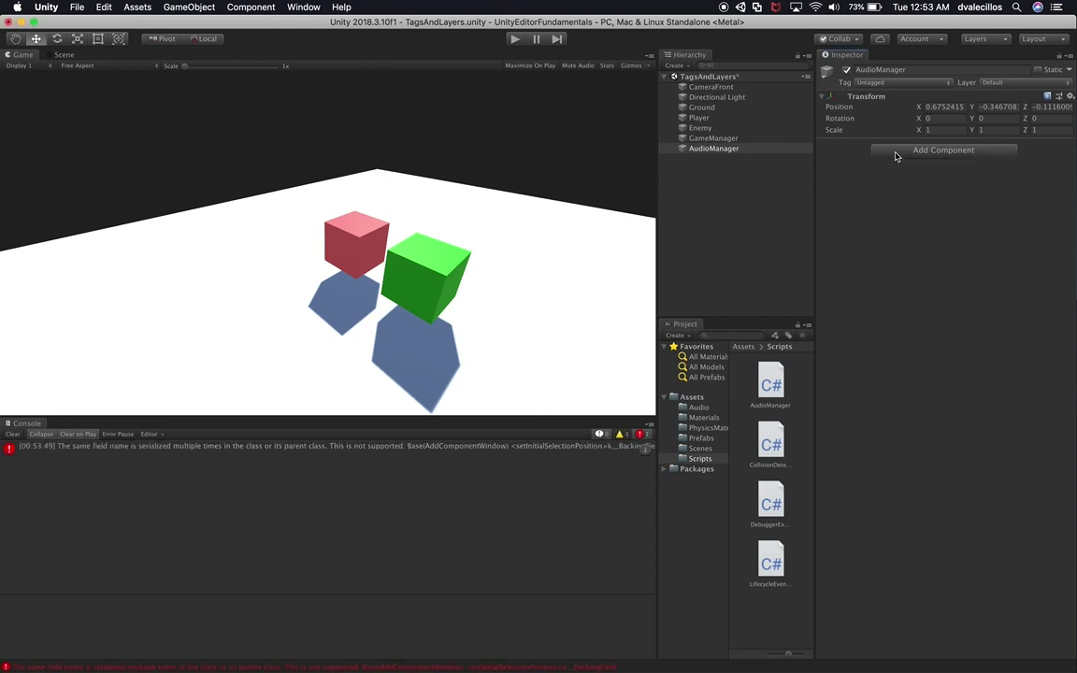
click(901, 153)
text(audi)
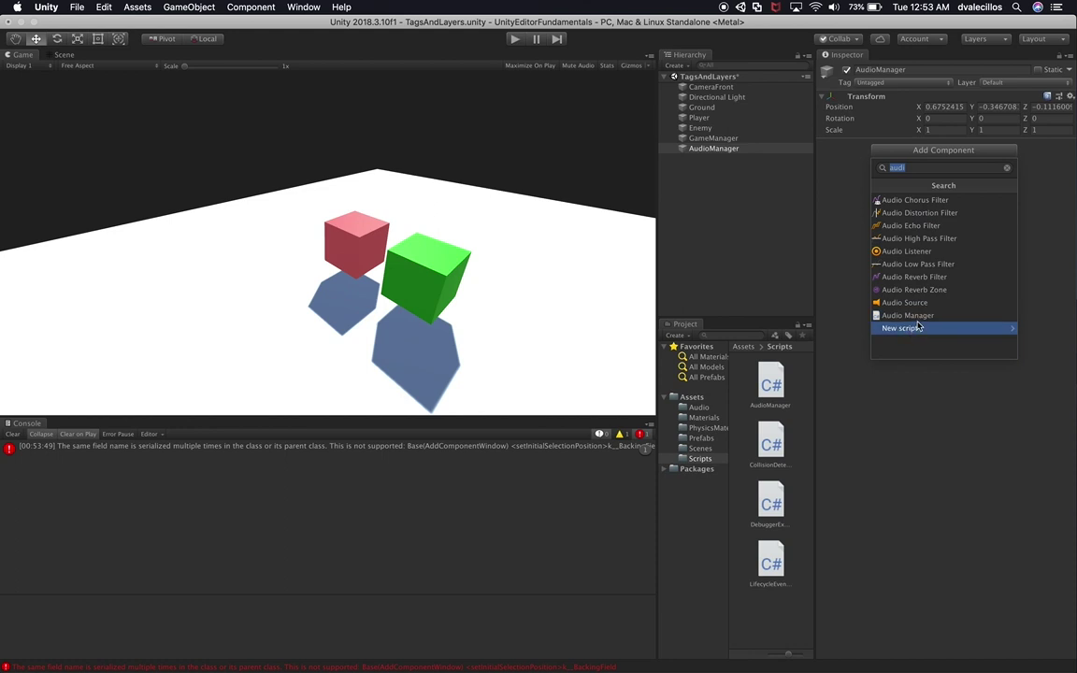
click(935, 315)
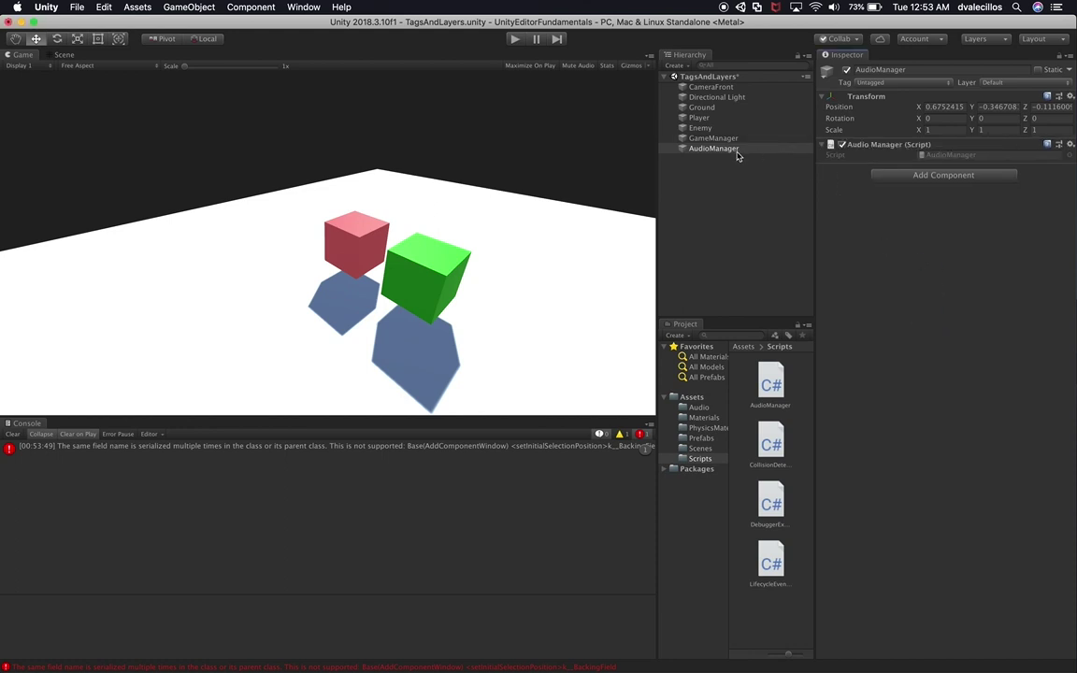
- Add an Audio Source component to the AudioManager game object
click(901, 176)
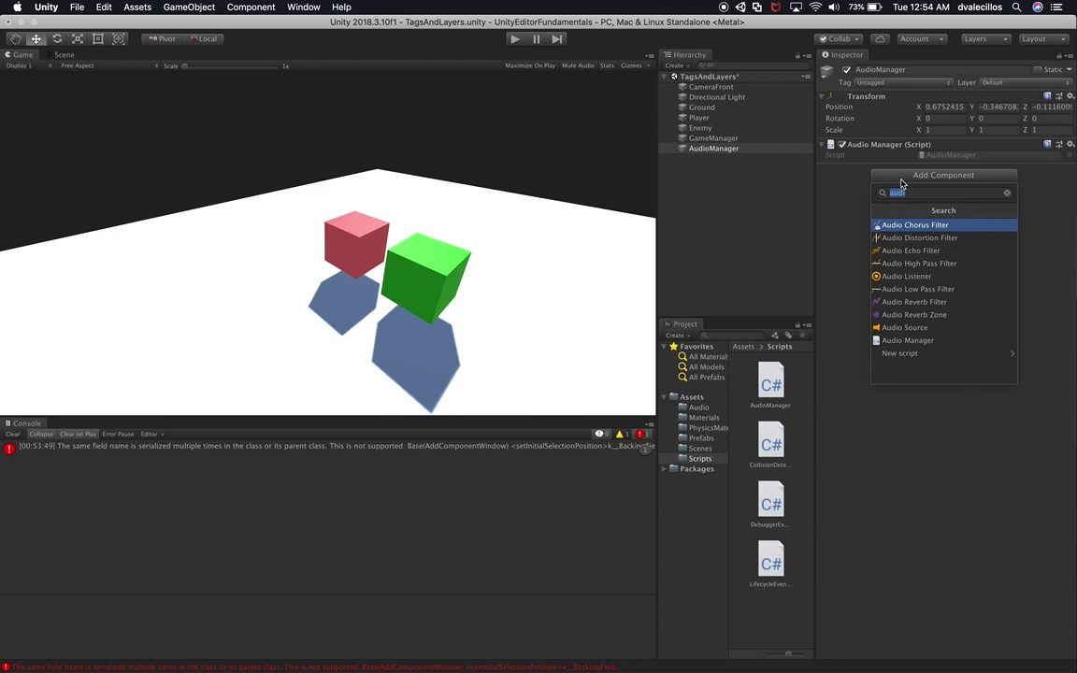
key(Down)
key(Down)
key(Down)
key(Down)
key(Down)
key(Down)
key(Down)
key(Down)
key(Return)
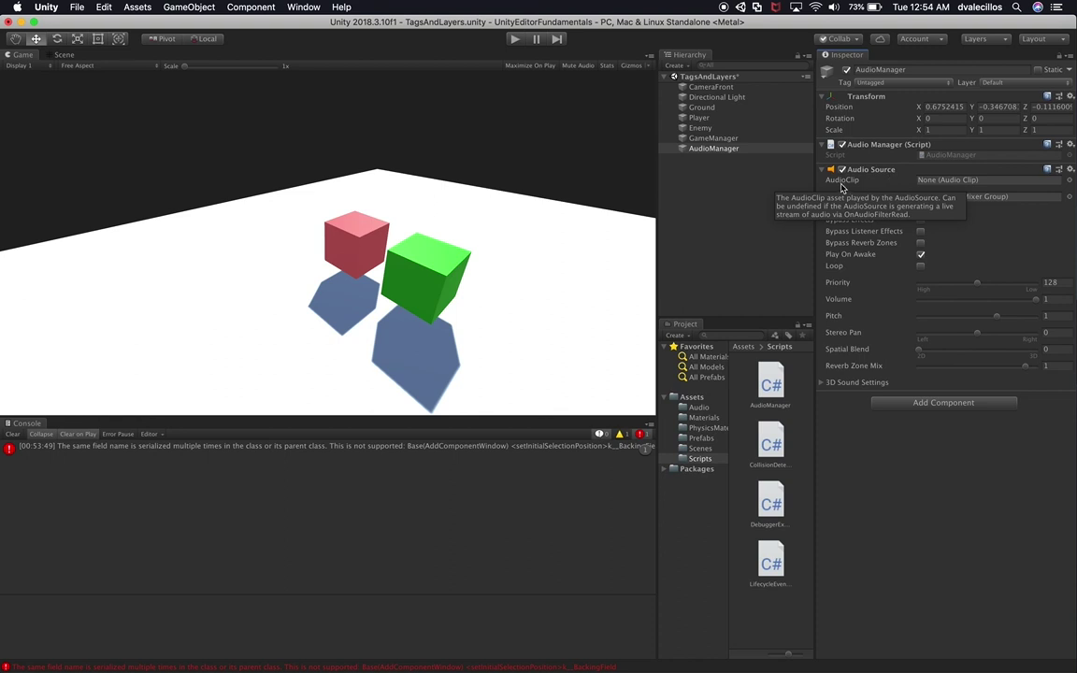
- Review the Audio Source's clip, playback and 3D sound settings
click(974, 180)
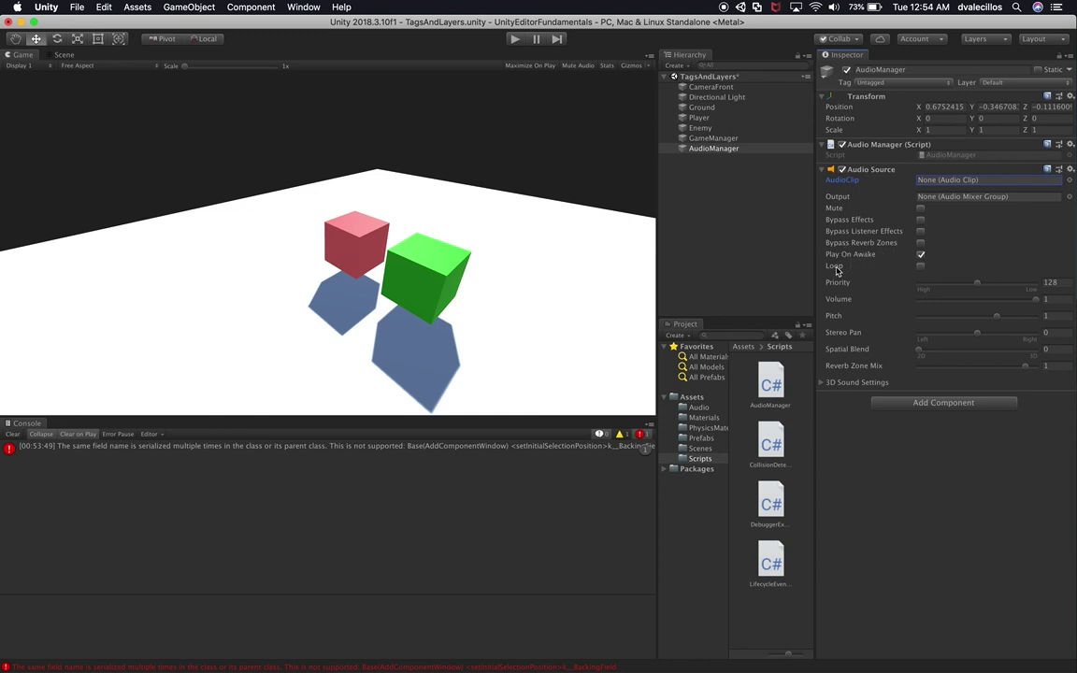
mouse_move(830, 273)
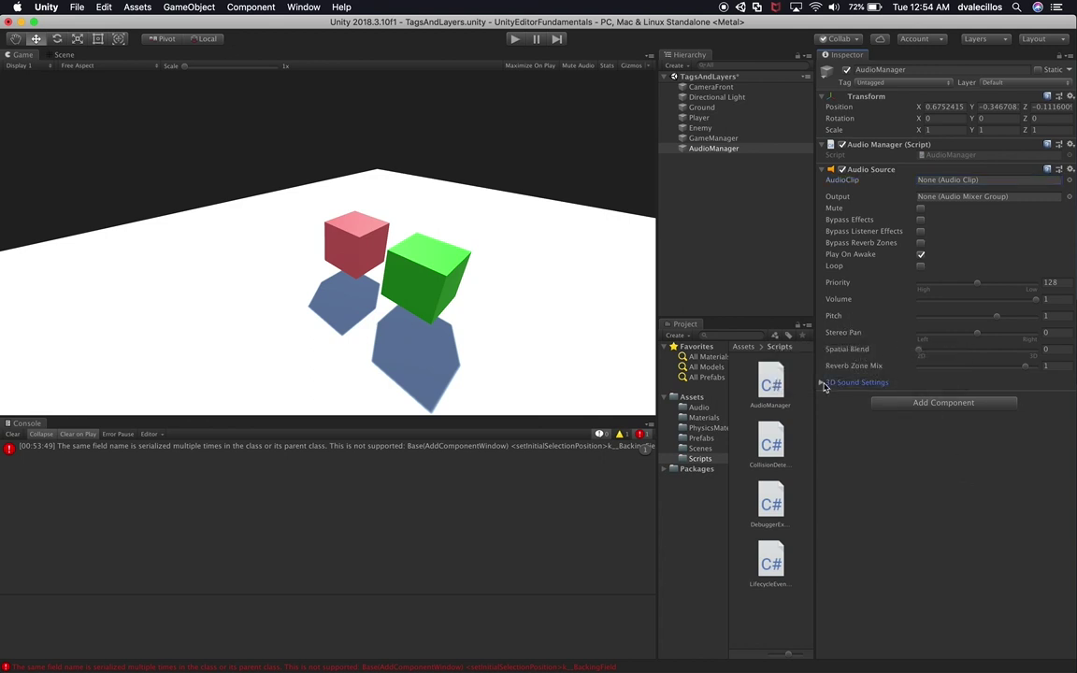
click(824, 384)
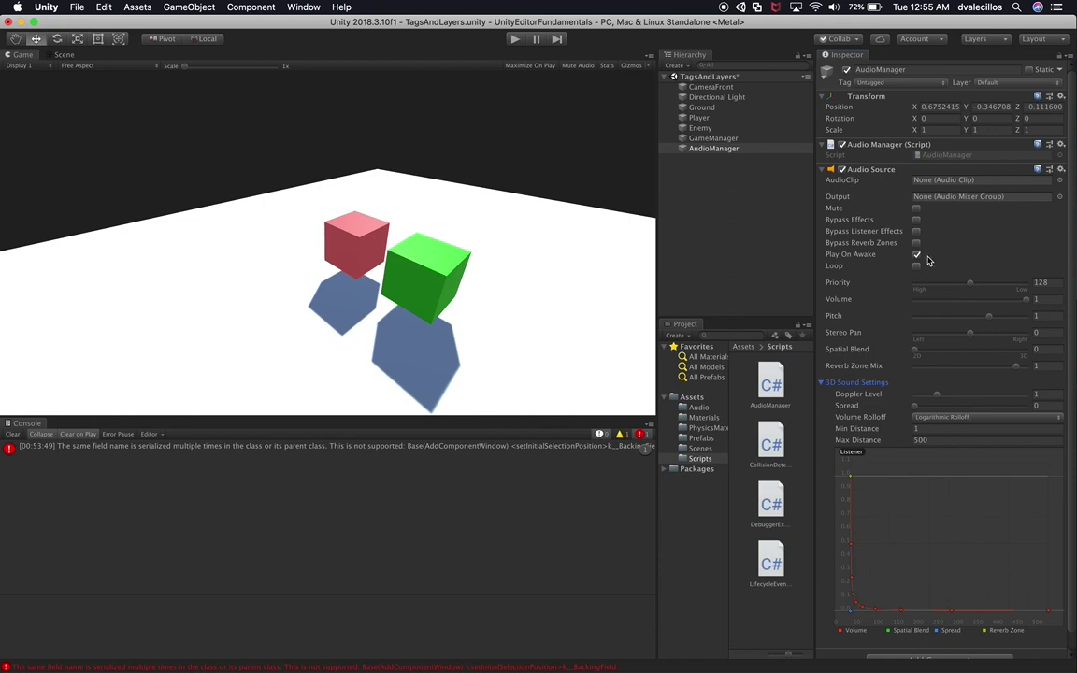
click(837, 382)
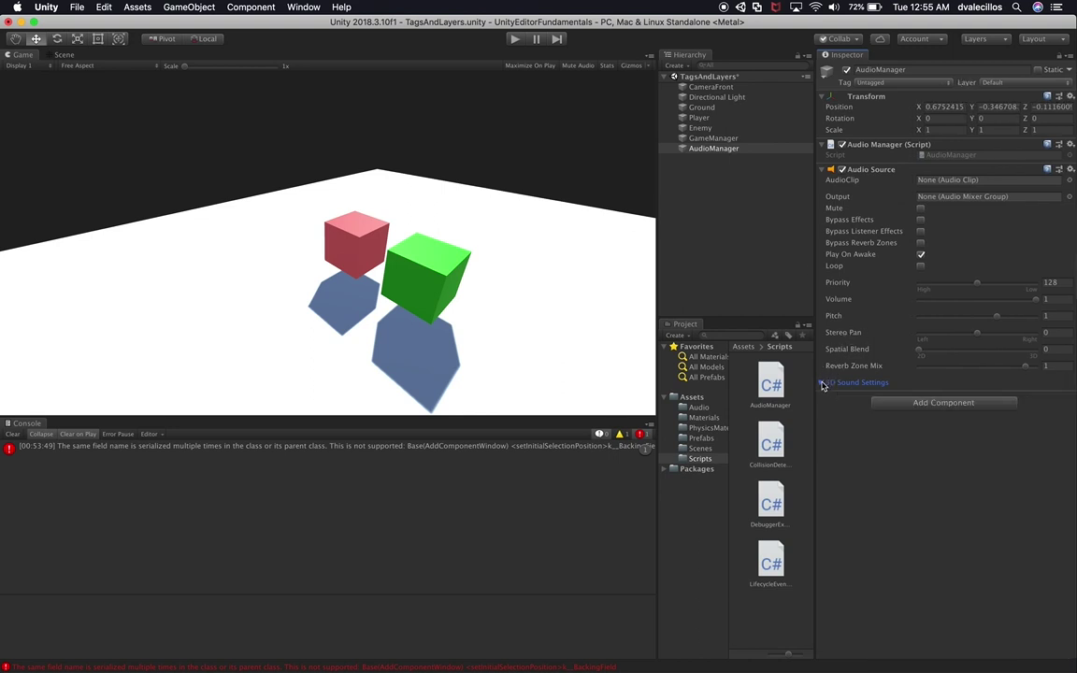
- Add a second Audio Source component to AudioManager and expand the first one's settings
click(861, 170)
click(891, 187)
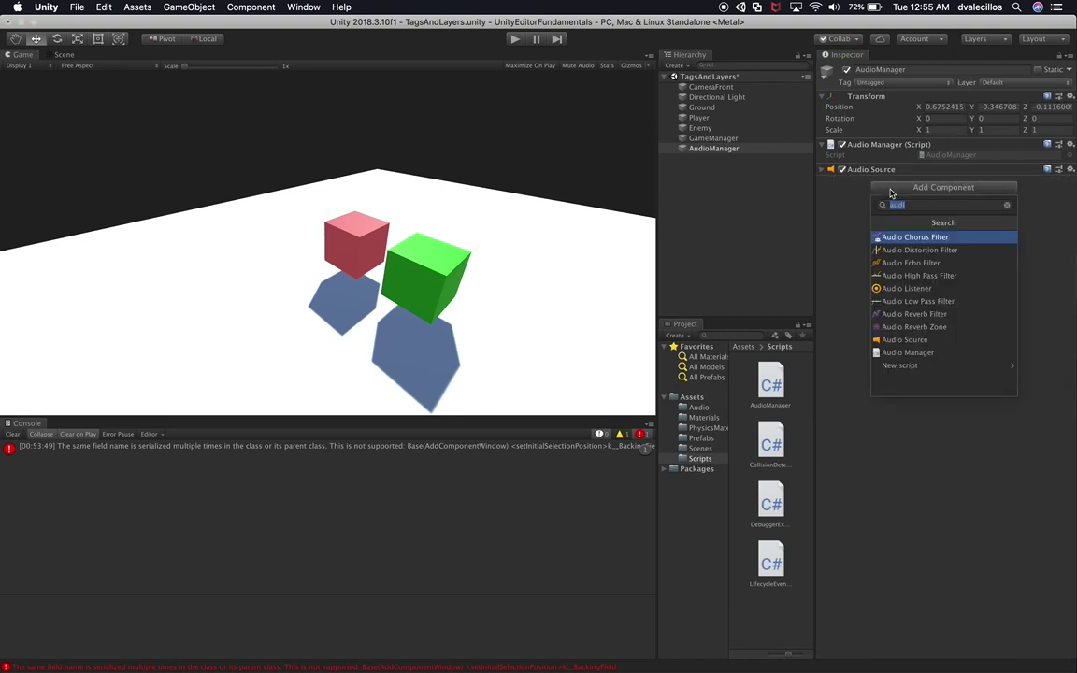
click(897, 317)
click(906, 182)
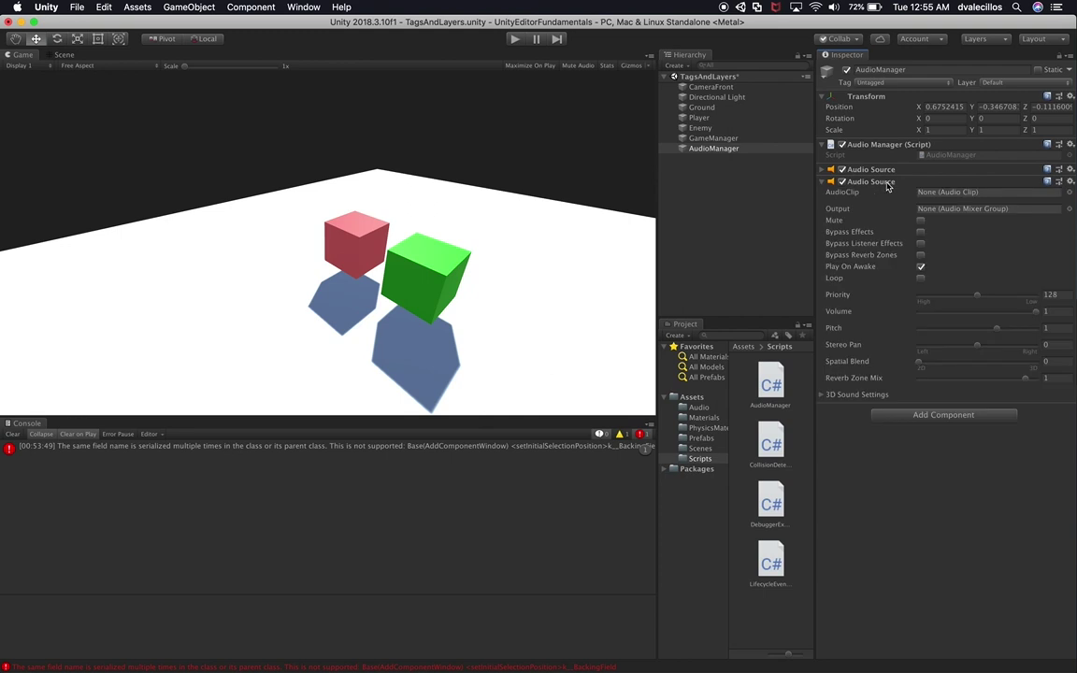
click(893, 171)
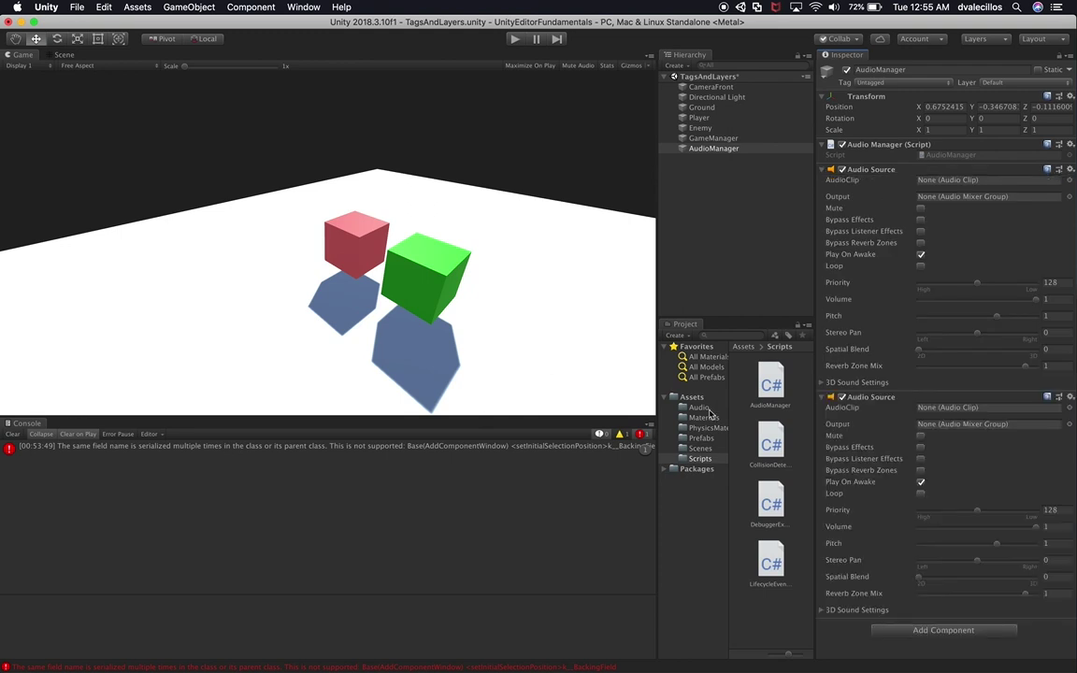
- Assign the Dreams_Electric clip from the Audio folder to the first Audio Source and collapse that component
click(698, 409)
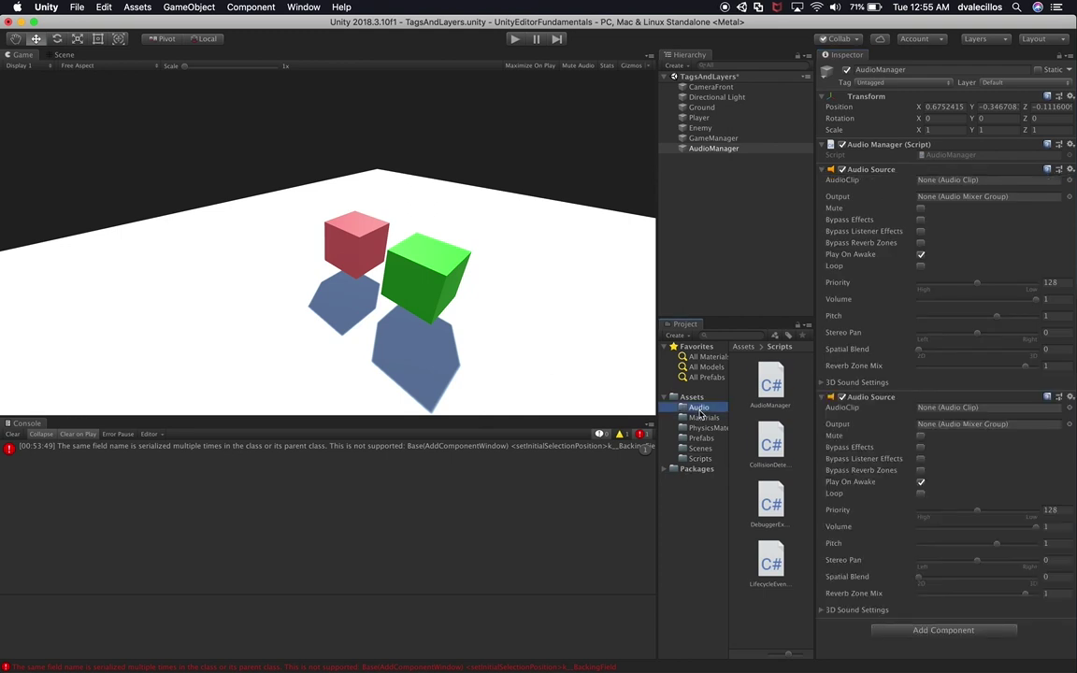
drag(769, 389, 967, 182)
click(883, 171)
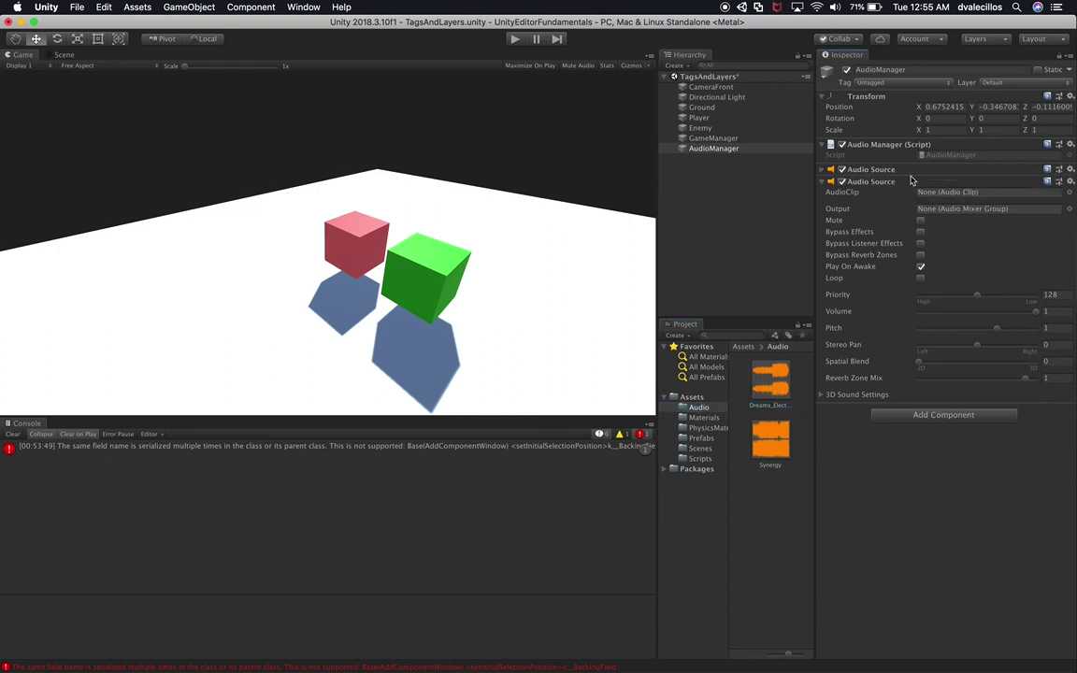
- Assign the Synergy clip to the second Audio Source and turn off Play On Awake on both Audio Sources
drag(765, 441, 939, 195)
click(842, 267)
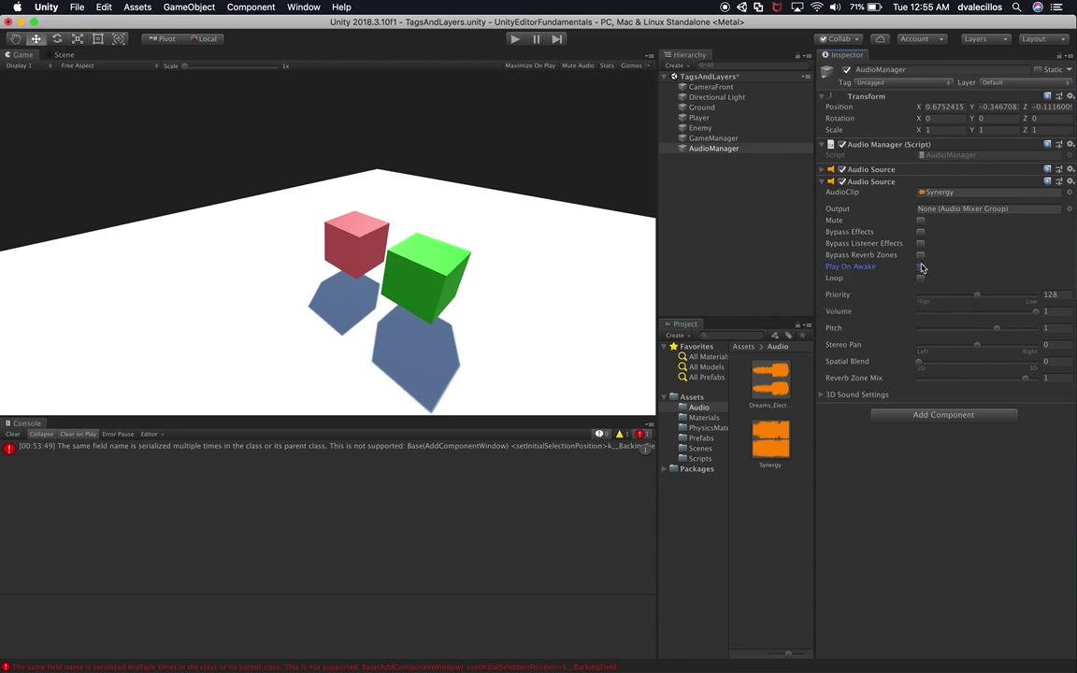
click(903, 172)
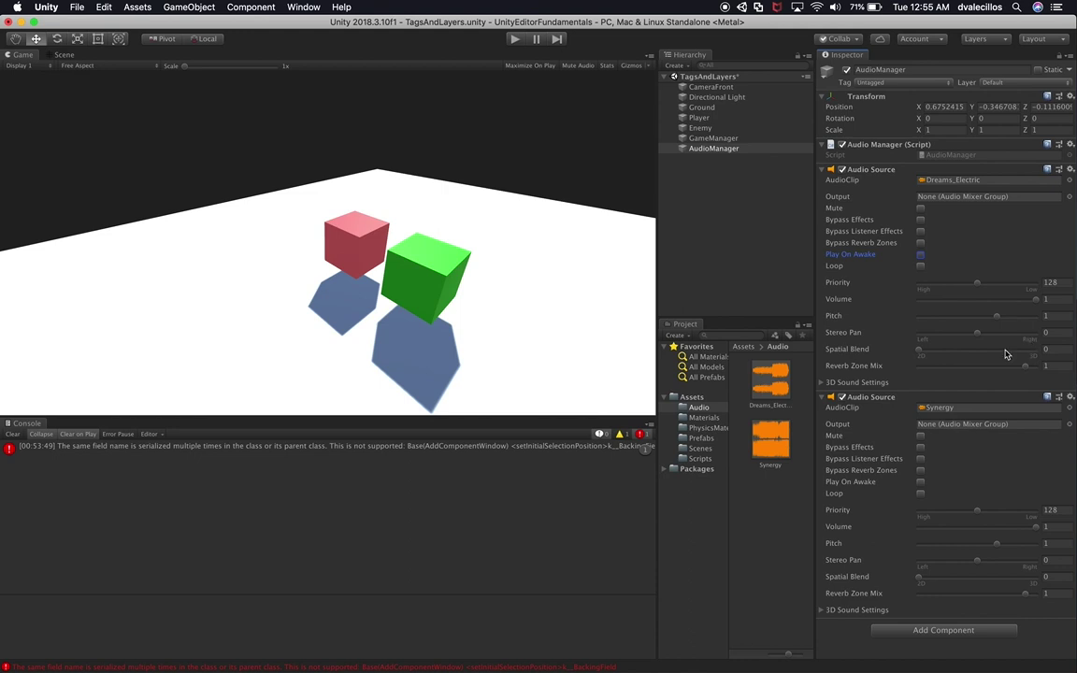
click(823, 170)
click(823, 181)
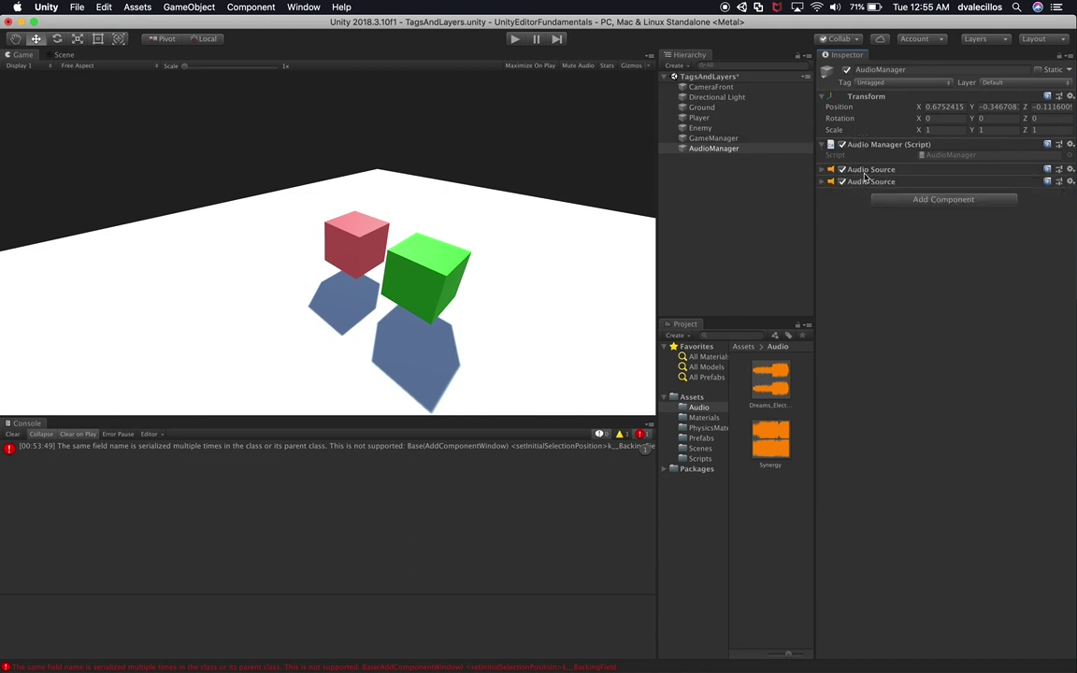
- Enable Play On Awake on the Dreams_Electric Audio Source, then run and stop the scene to test it
click(866, 171)
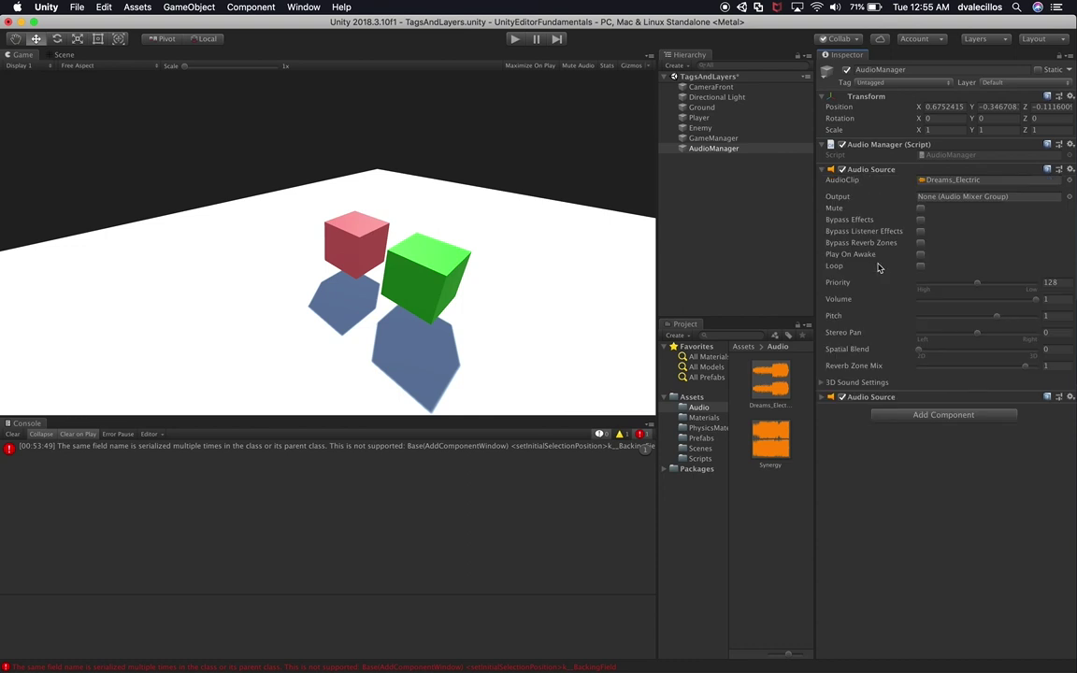
click(922, 255)
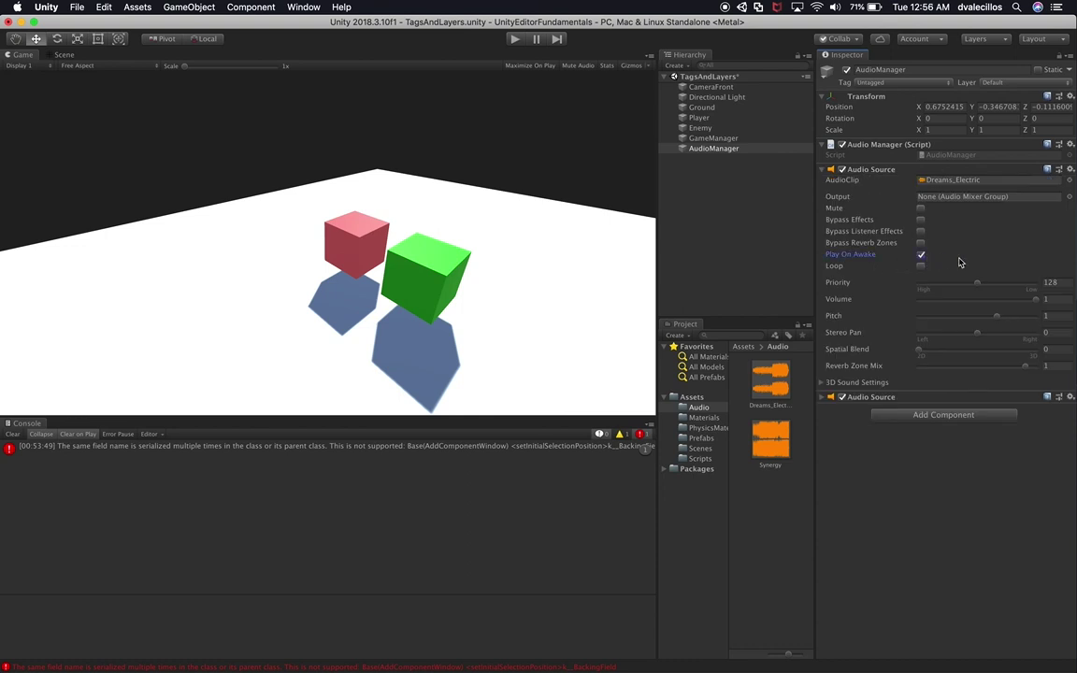
click(515, 39)
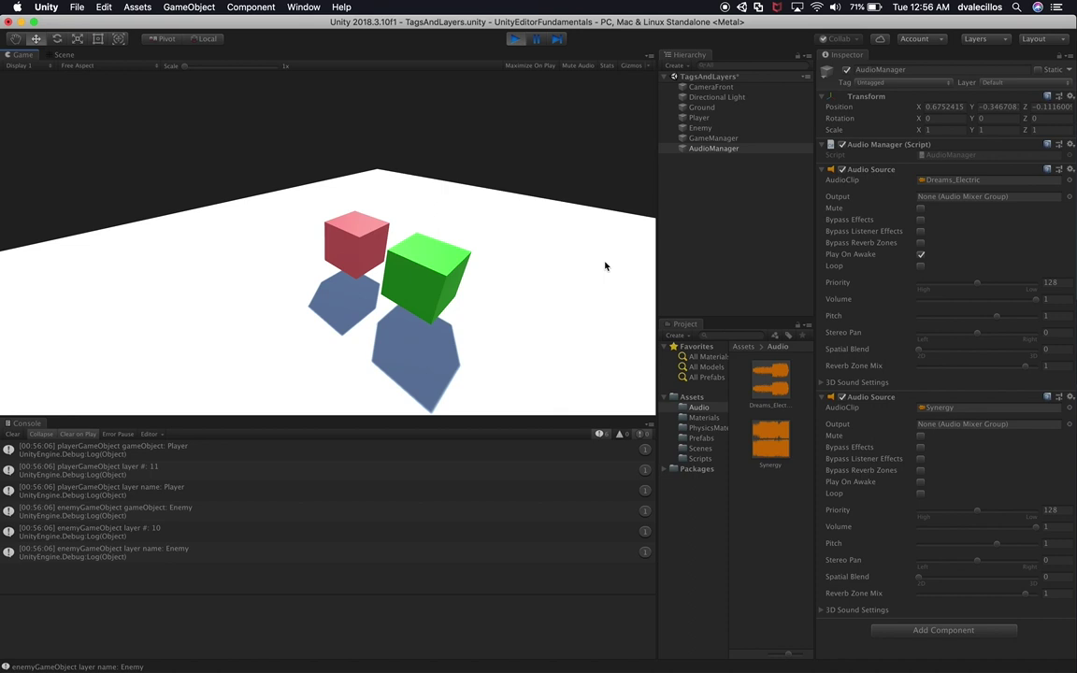
click(514, 39)
- Enable Play On Awake on the Synergy Audio Source, run the scene and lower its volume to about 0.278 during playback
click(868, 168)
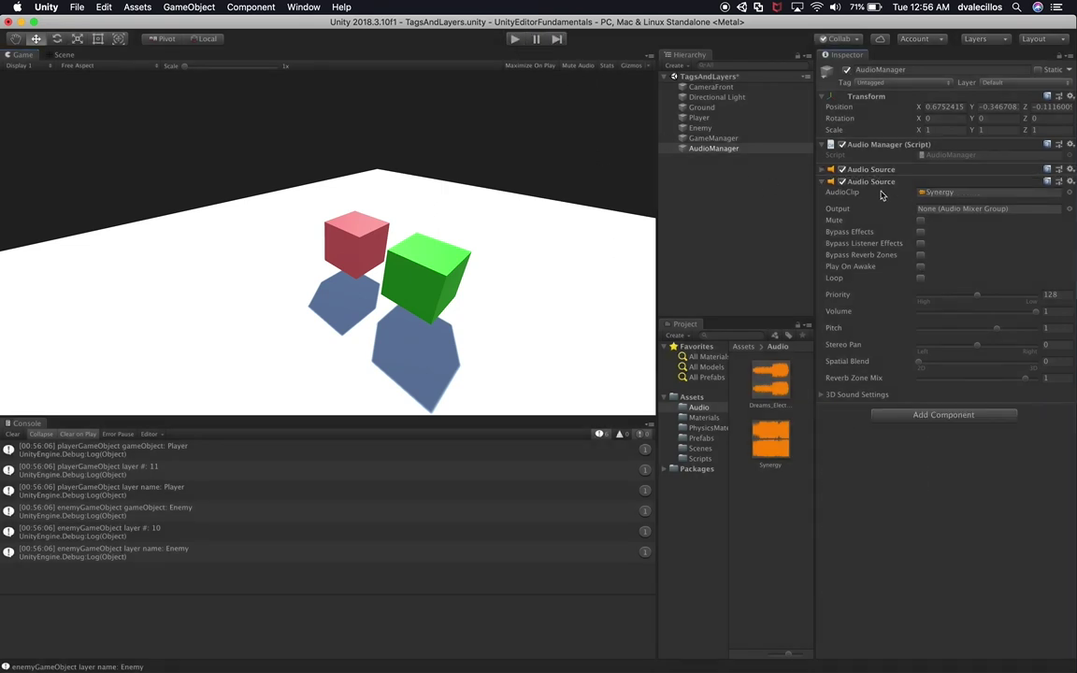
click(921, 266)
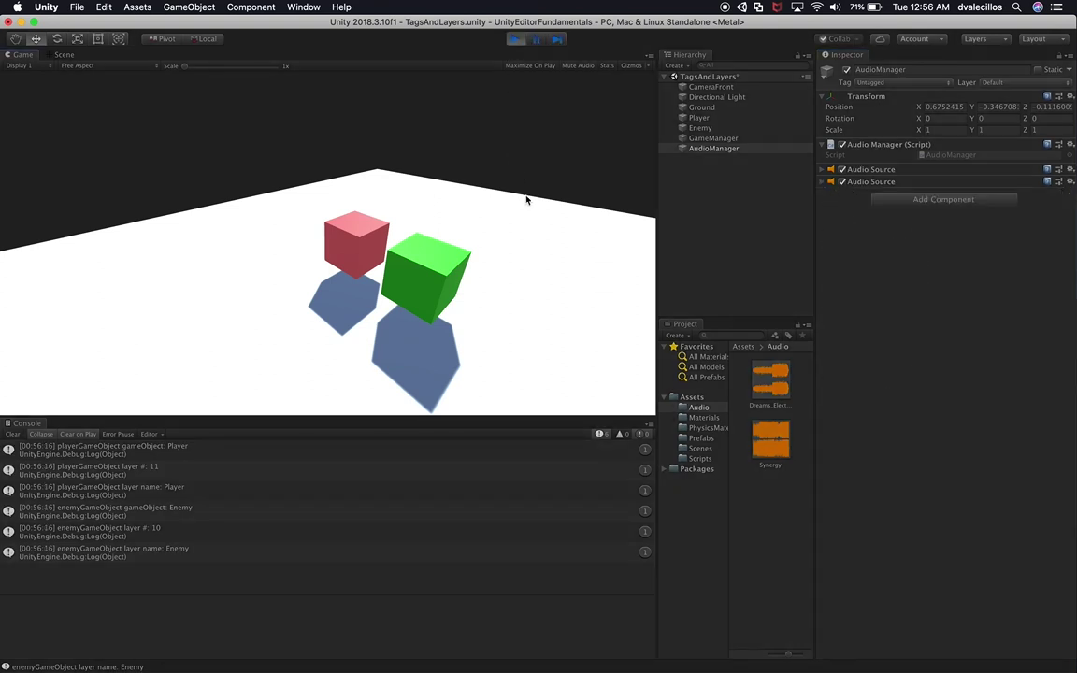
click(872, 182)
drag(1034, 312, 954, 322)
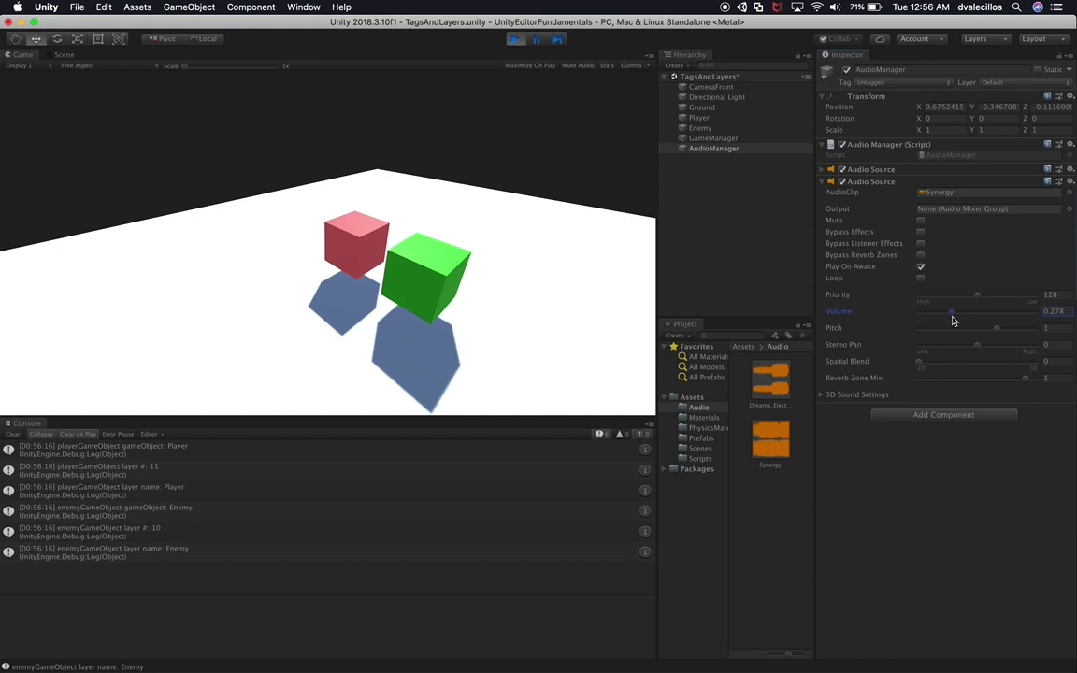
- During playback, lower Synergy's volume to about 0.13 and Dreams_Electric's to about 0.098, raise Synergy's again, and stop the scene
click(879, 169)
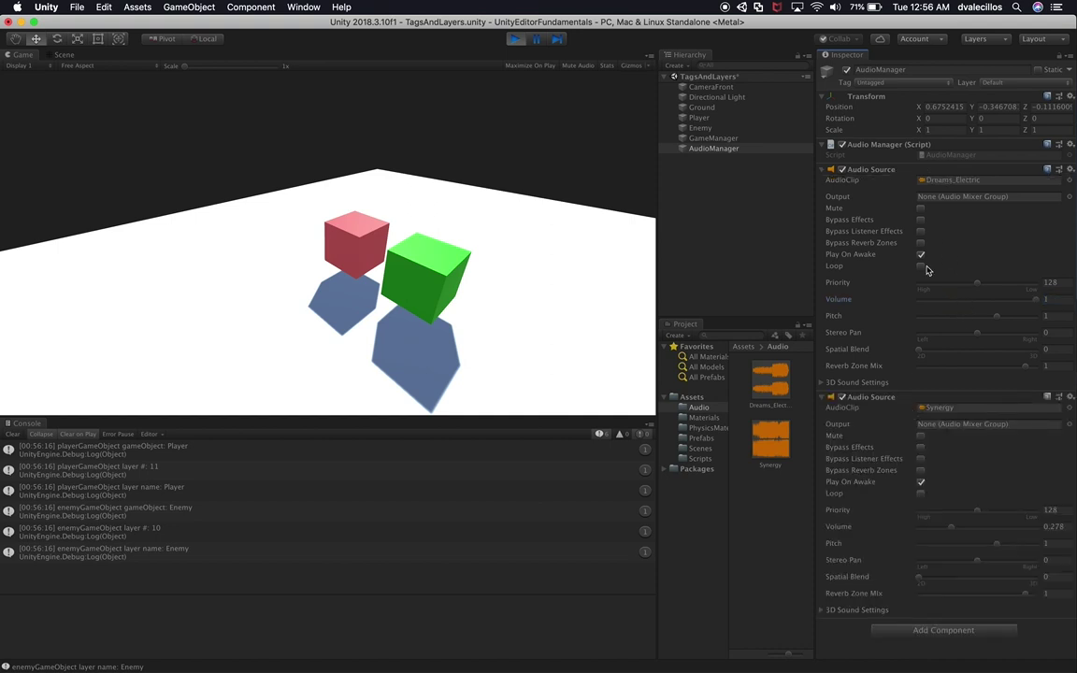
click(876, 404)
click(876, 404)
drag(952, 528, 934, 527)
drag(1035, 300, 932, 308)
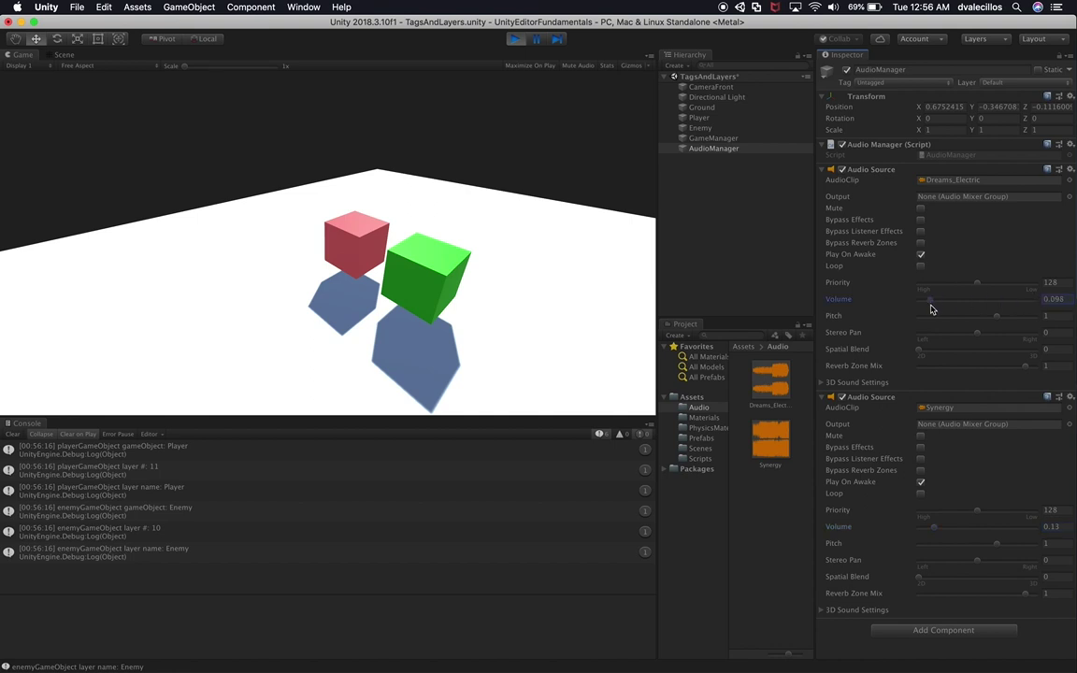
drag(935, 530, 999, 531)
click(516, 38)
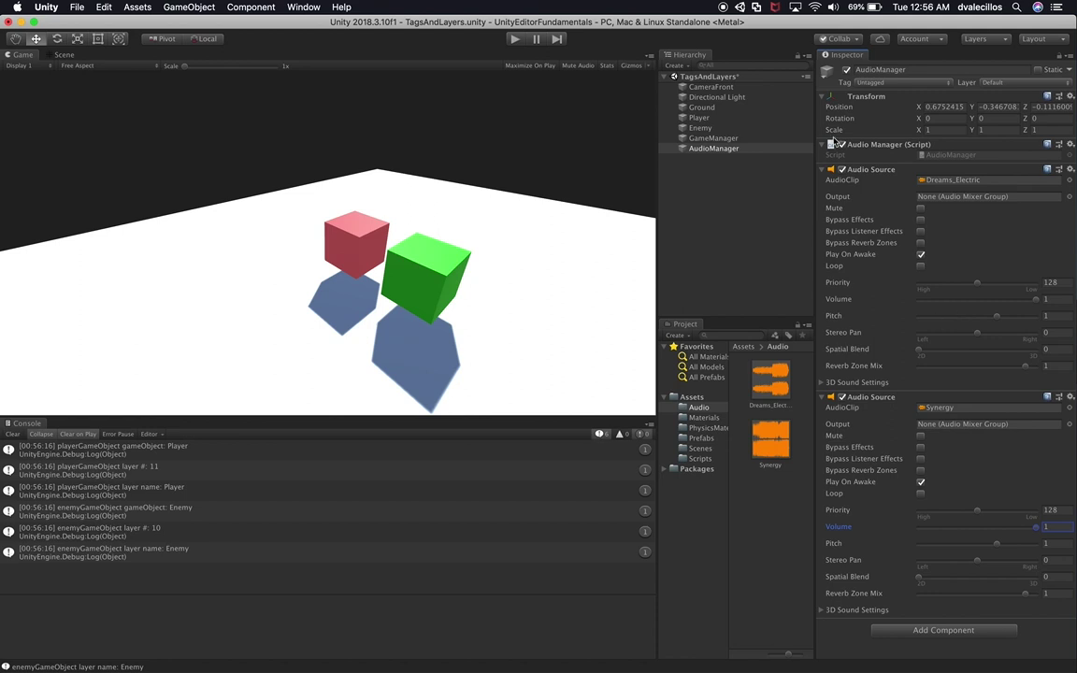
- Turn off Play On Awake on both Audio Sources, then collapse and re-expand the two components
click(921, 256)
click(921, 481)
click(874, 169)
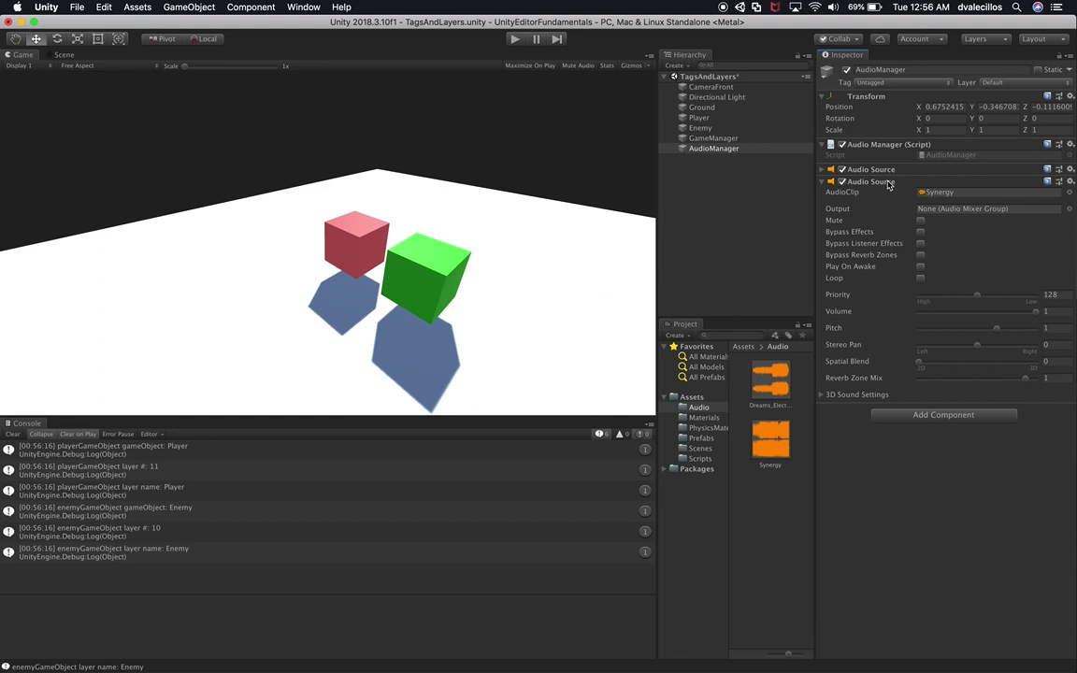
click(883, 182)
click(861, 182)
click(892, 171)
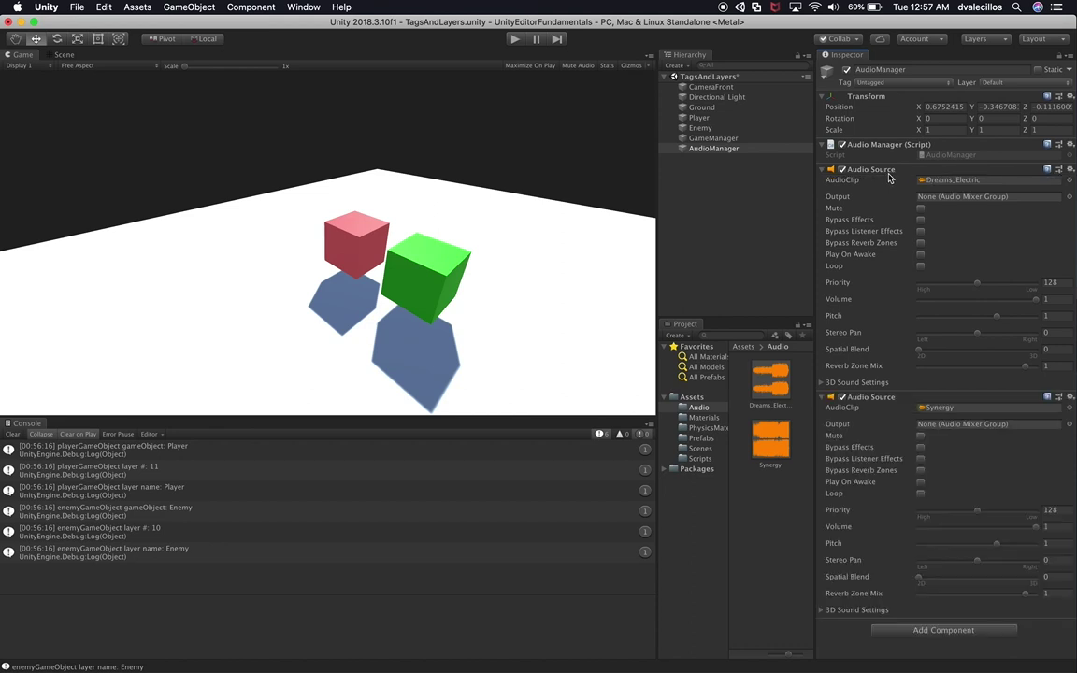
- Enable Play On Awake on both the Dreams_Electric and Synergy Audio Sources and run the scene
click(871, 400)
click(870, 399)
click(921, 254)
click(921, 481)
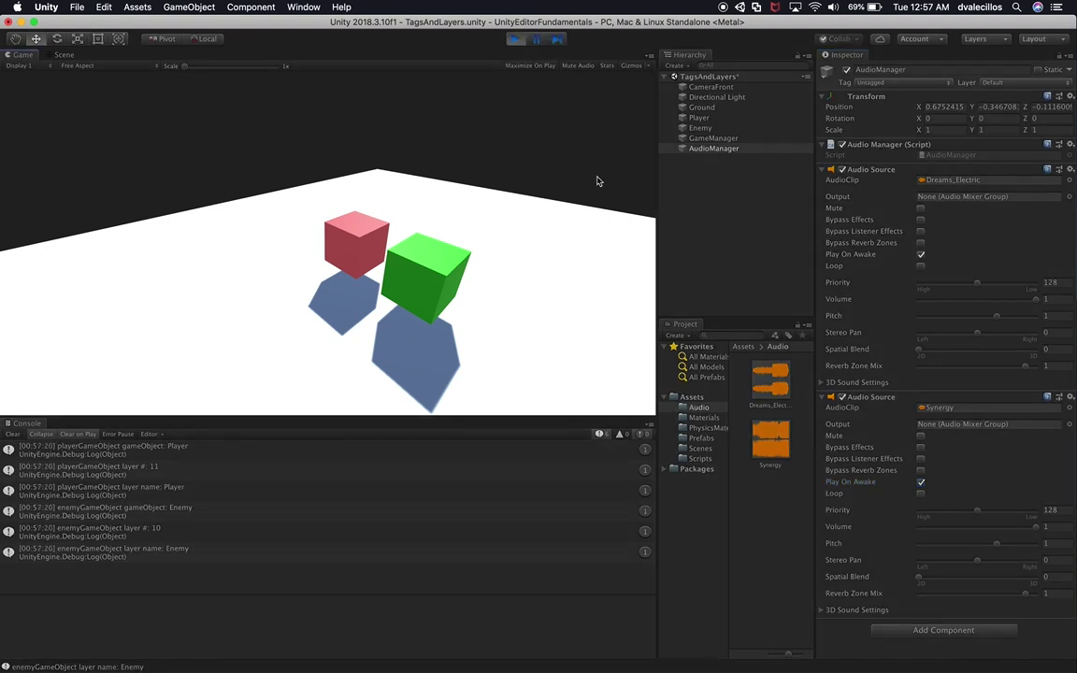
- During playback, lower the Dreams_Electric volume and raise its pitch, then lower the Synergy volume to about 0.119
click(951, 301)
drag(951, 304, 926, 307)
click(997, 318)
drag(996, 323, 1029, 319)
drag(1035, 527, 939, 528)
- Set the Dreams_Electric volume to about 0.666 with pitch 1 and the Synergy pitch to about -0.51, then stop the scene
drag(927, 300, 978, 300)
drag(1032, 322, 1029, 321)
drag(1029, 321, 1007, 325)
drag(976, 299, 1004, 316)
drag(997, 552, 967, 553)
drag(1010, 320, 997, 321)
click(516, 38)
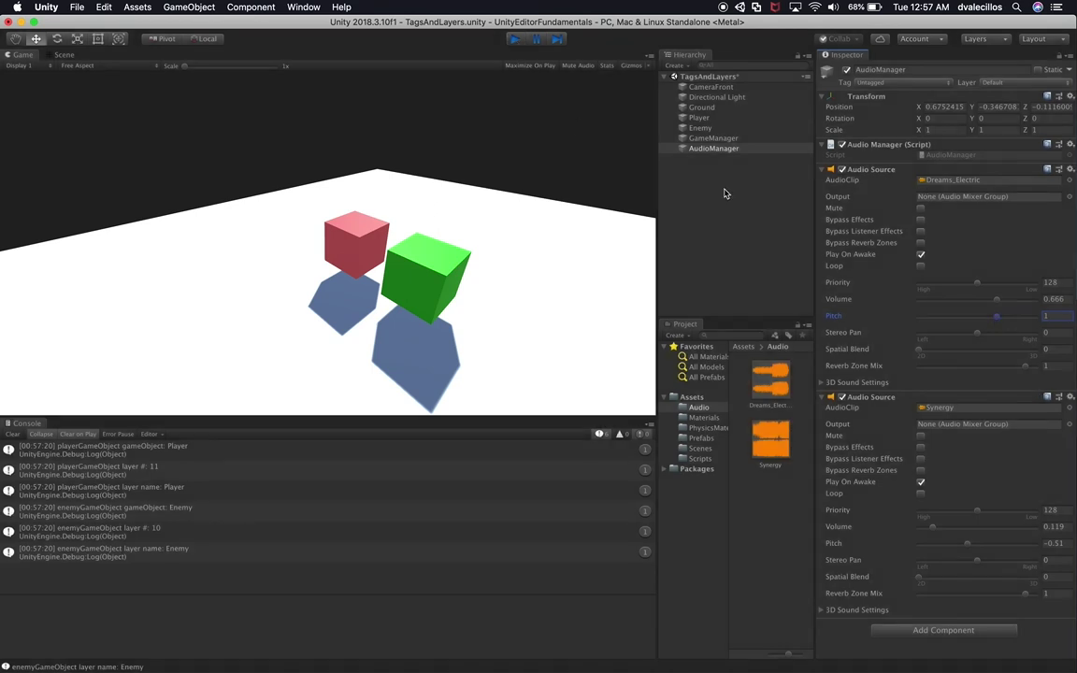
- Open the project's C# code with the AudioManager script in Visual Studio Code and close the extension release notes
click(945, 156)
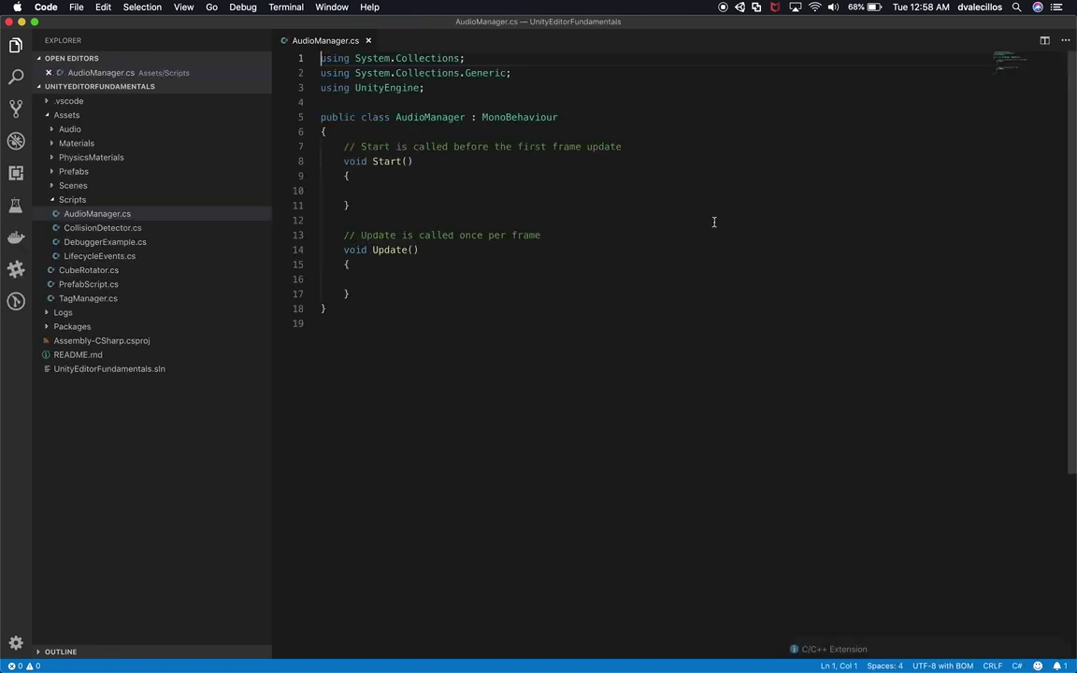
key(super+Tab)
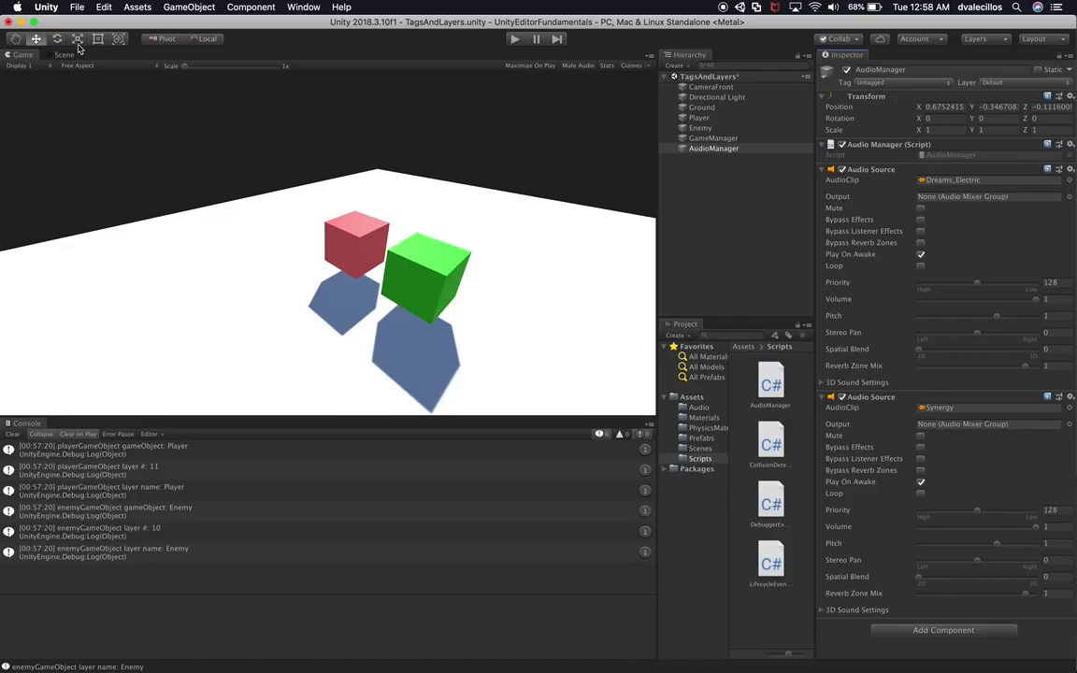
click(138, 5)
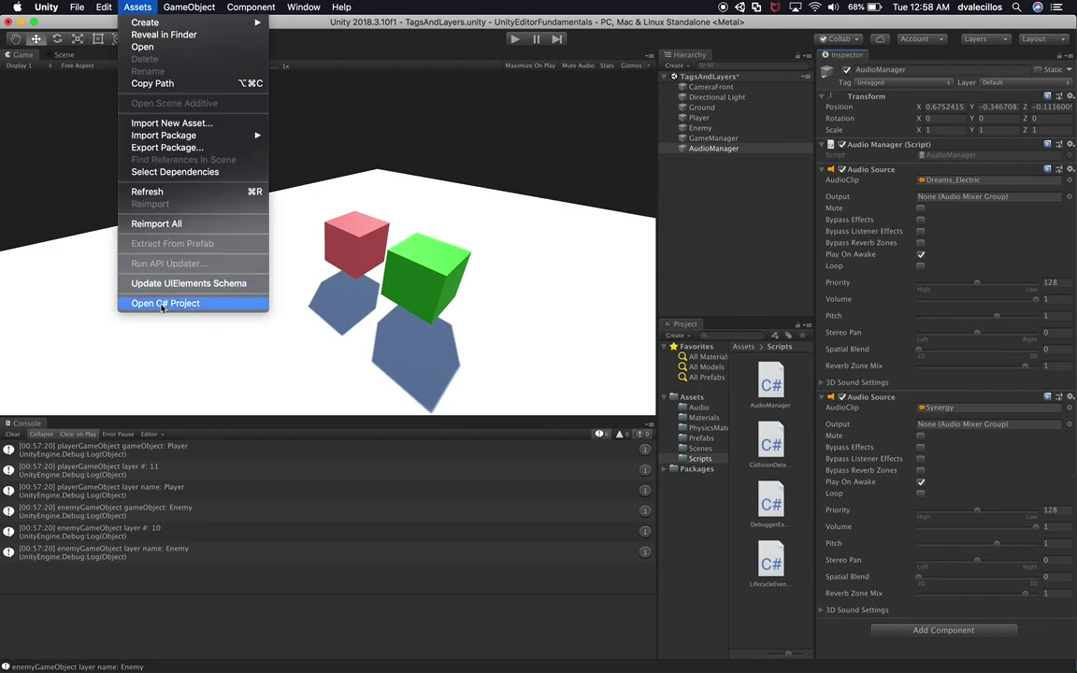
click(164, 273)
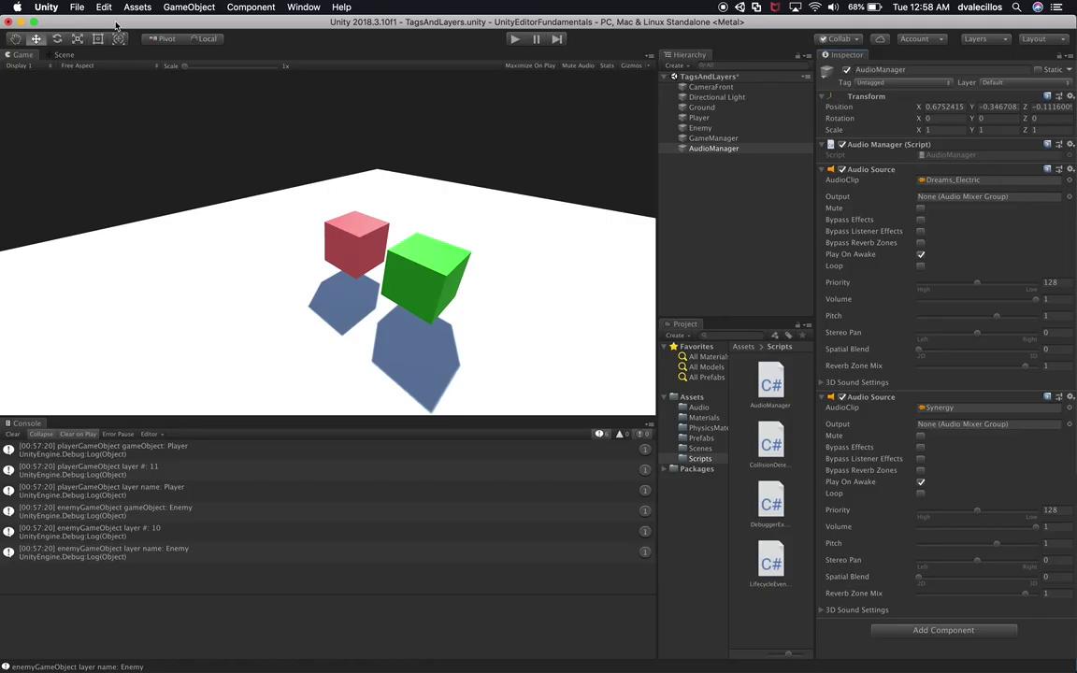
click(136, 8)
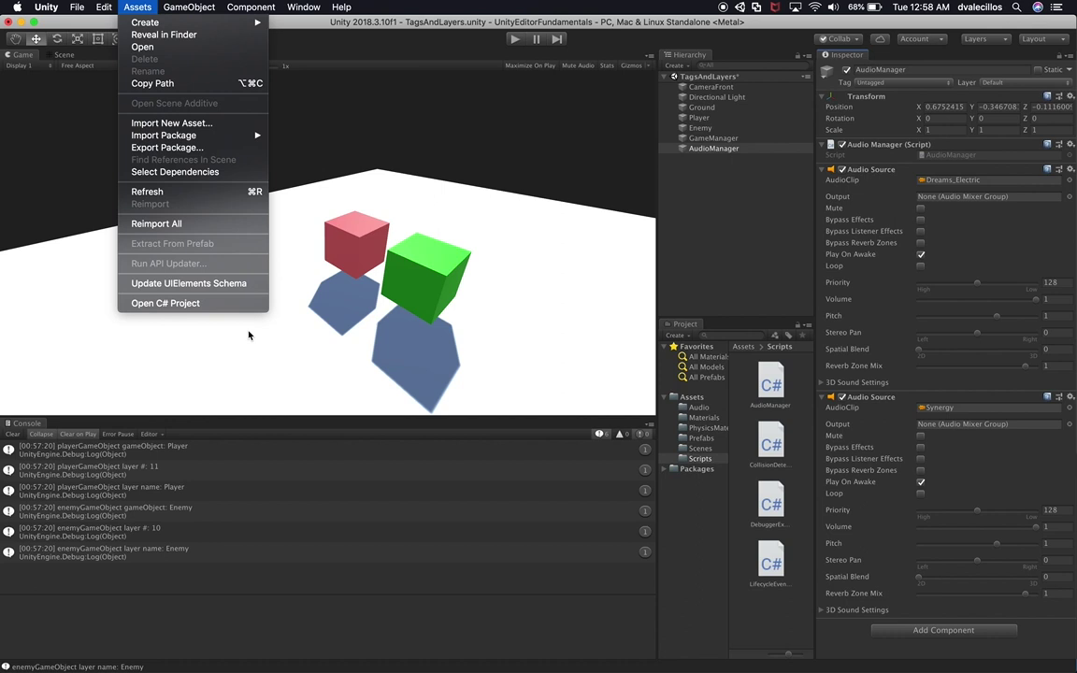
click(197, 303)
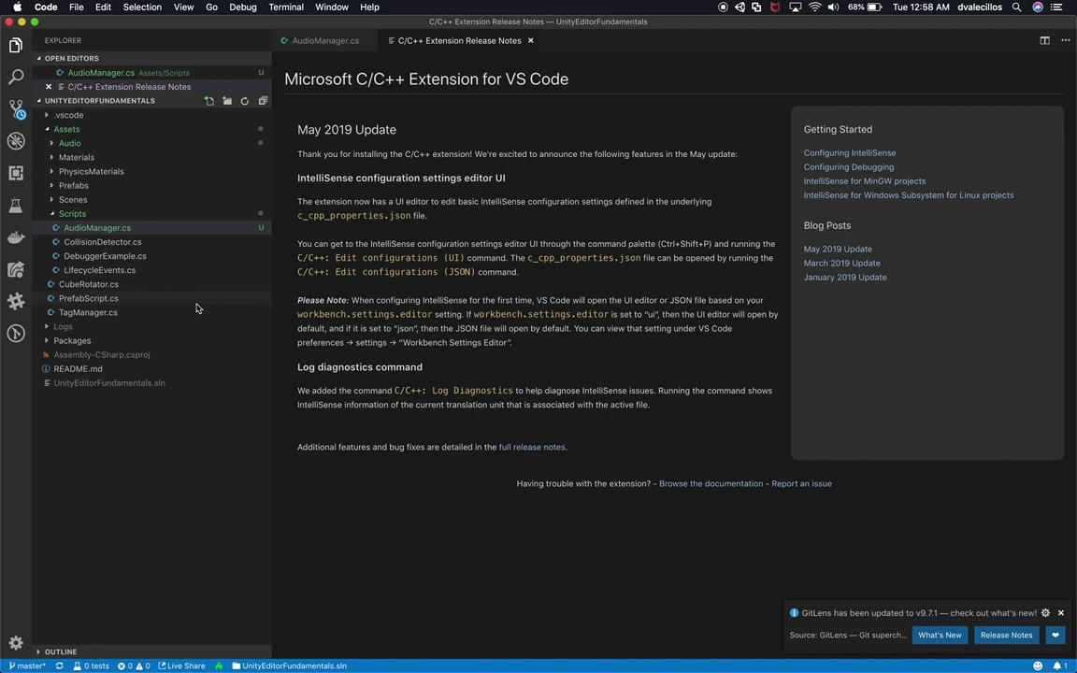
click(530, 41)
- Declare a private AudioSource field named firstTrack at the start of the AudioManager class
scroll(413, 300, down, 2)
scroll(413, 300, up, 2)
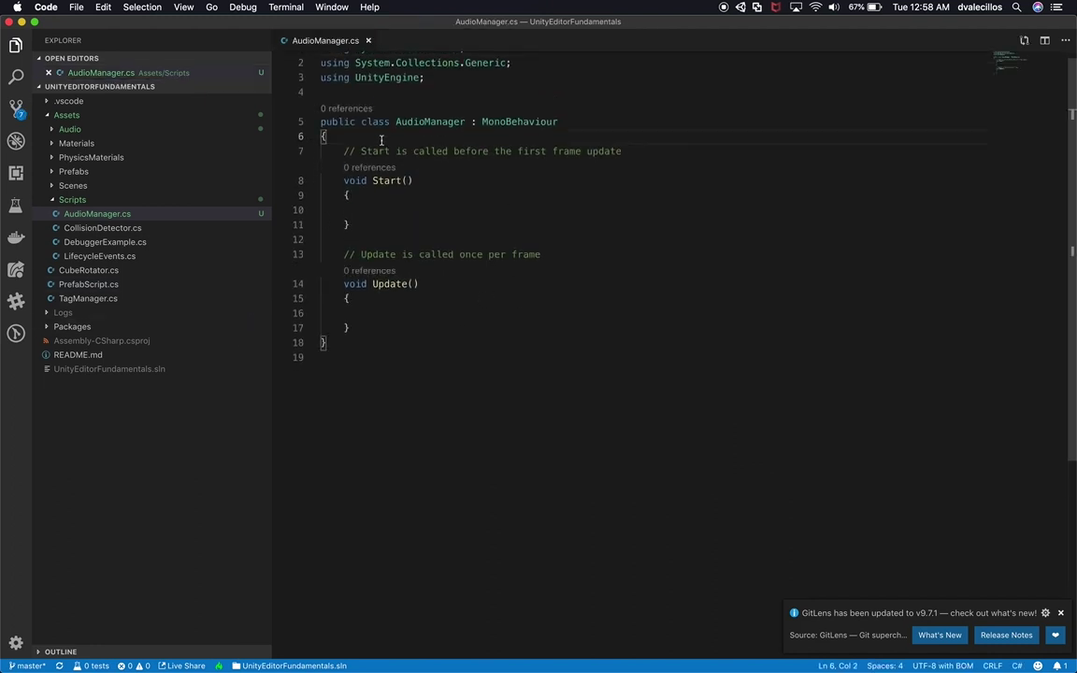
key(Return)
key(Return)
key(Return)
key(Up)
key(Up)
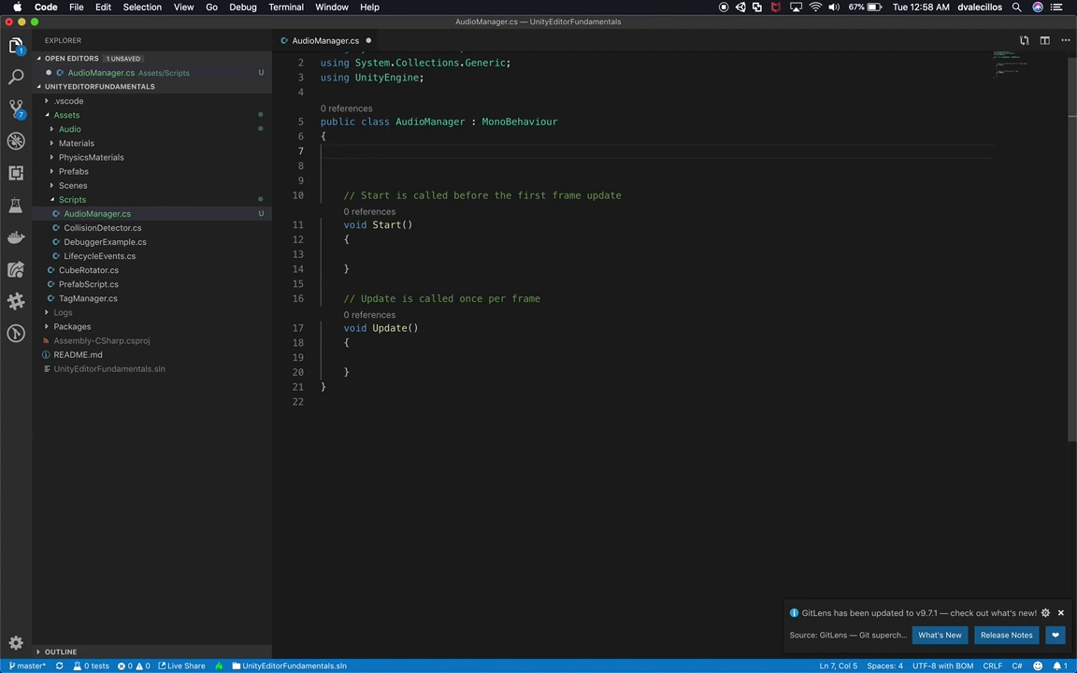
text(priv)
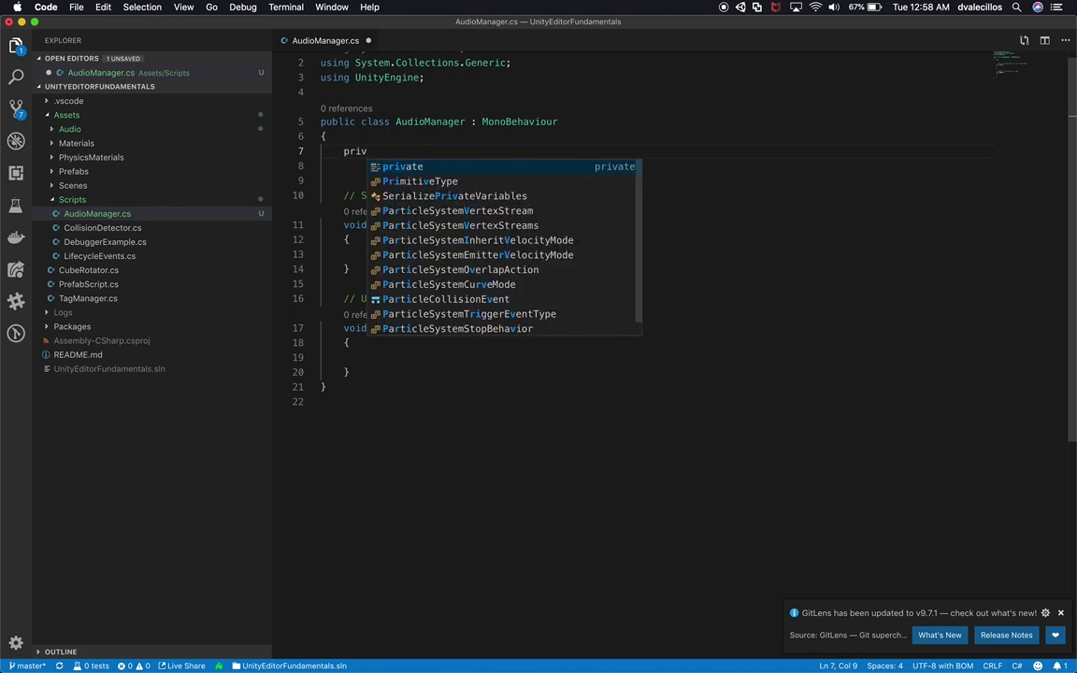
text(ate a)
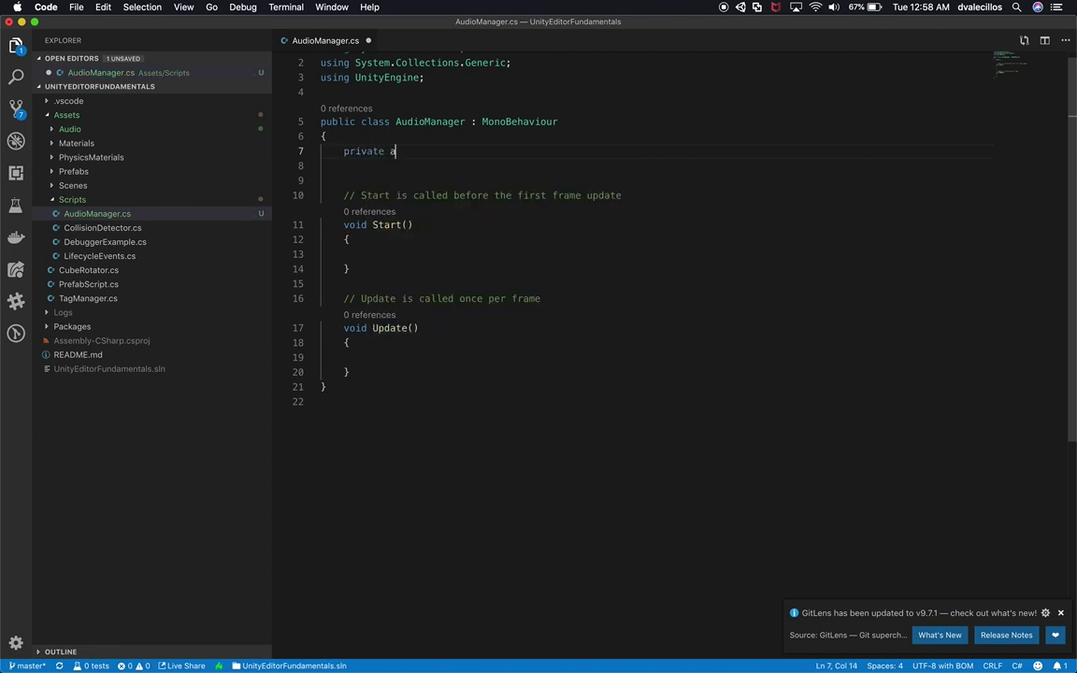
text(udiosou)
key(Tab)
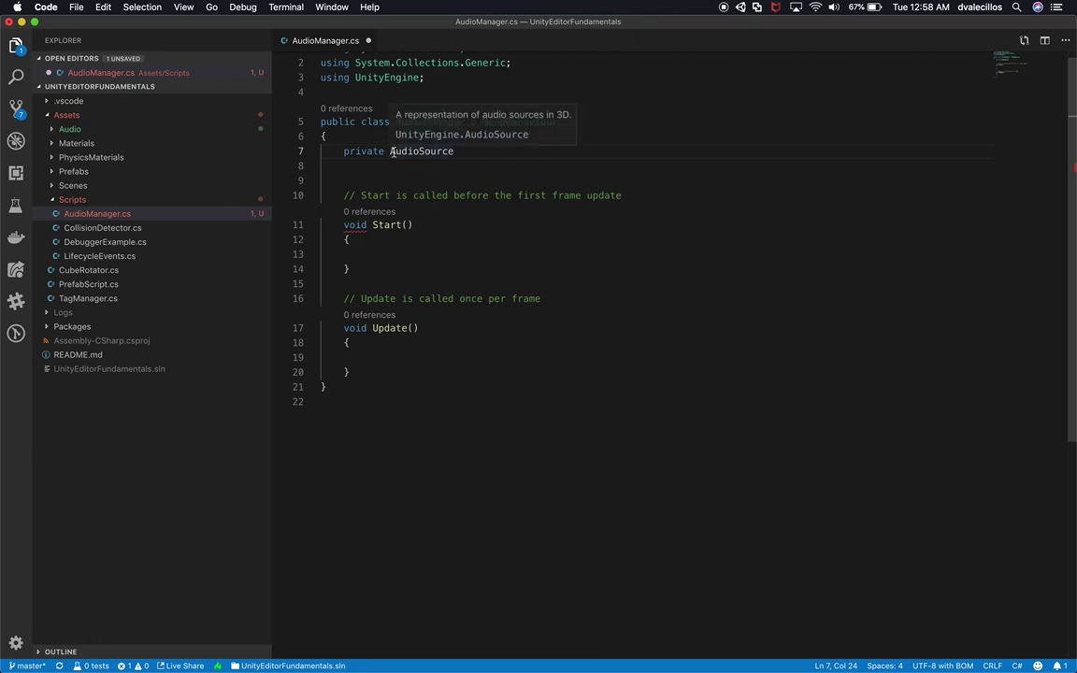
text(firstTrack;)
- Duplicate the firstTrack declaration below it, rename the copy to secondTrack and save the script
key(Return)
key(Up)
key(shift+alt+Down)
key(alt+Down)
drag(488, 211, 459, 210)
text(second)
key(super+s)
- Add a [SerializeField] attribute above the firstTrack field
click(510, 140)
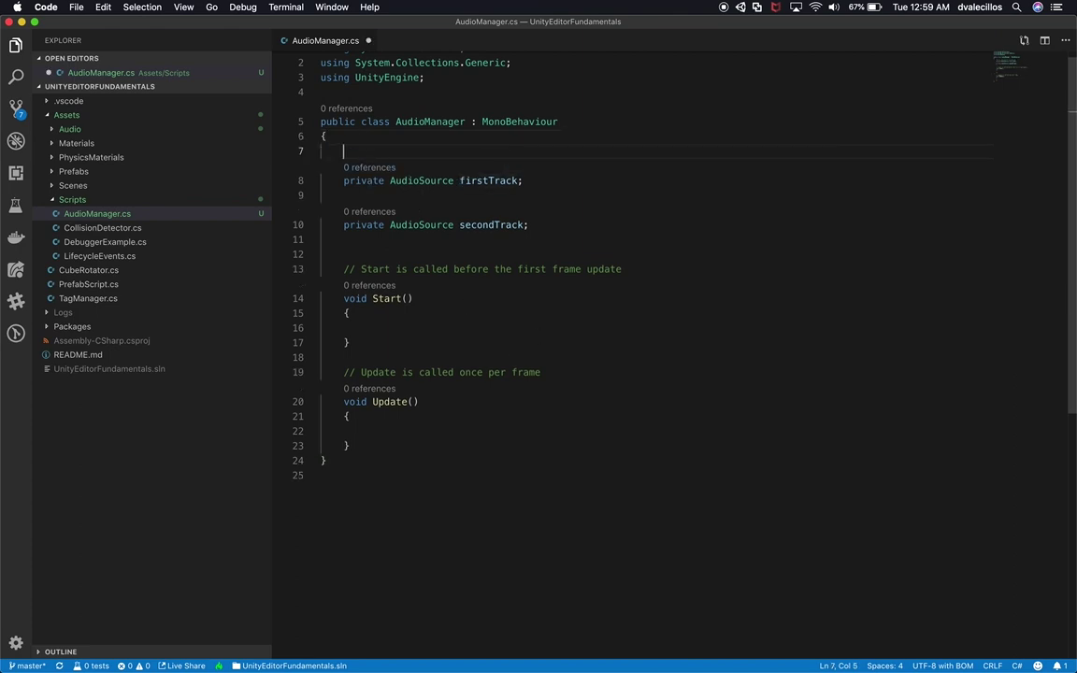
key(Return)
text([Seria)
key(Tab)
key(shift+Home)
- Copy the [SerializeField] attribute above secondTrack, save the script and add an extra blank line between the two fields
key(super+c)
click(414, 208)
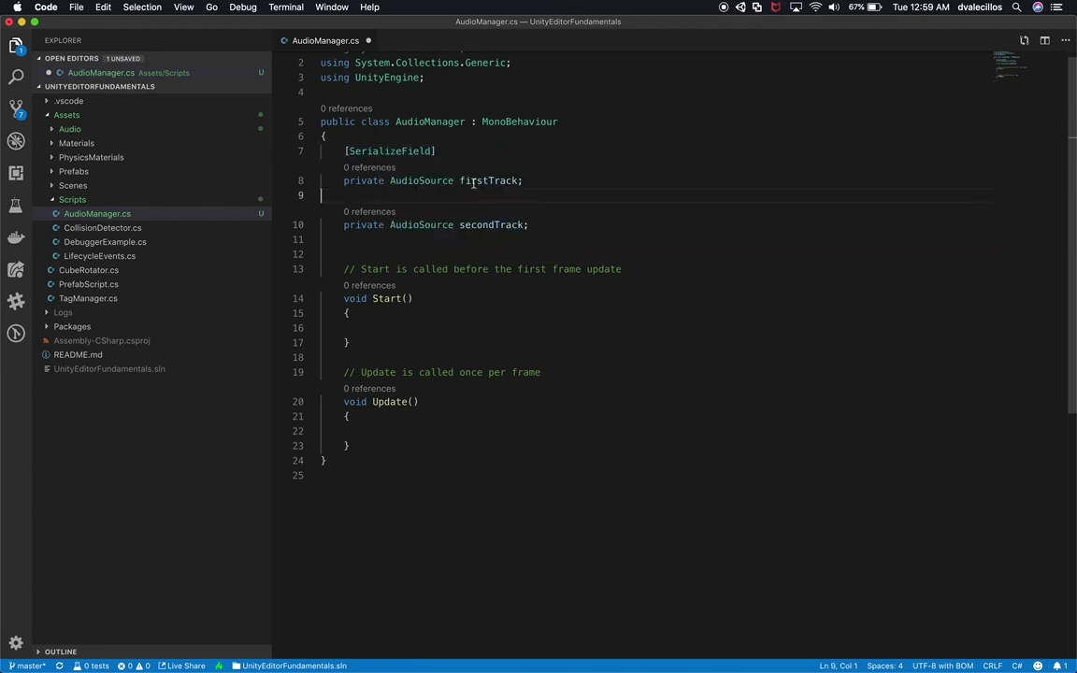
key(Return)
key(super+v)
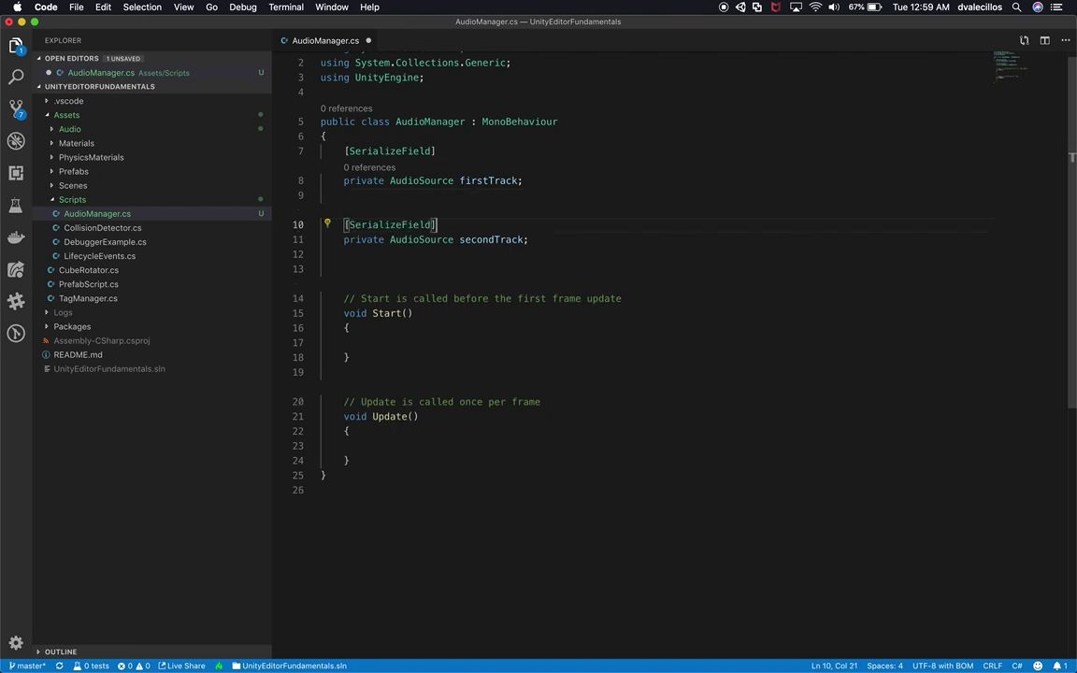
key(super+s)
key(Home)
key(Return)
click(459, 198)
- Begin an if statement in the Start method that tests firstTrack
click(510, 180)
double_click(513, 252)
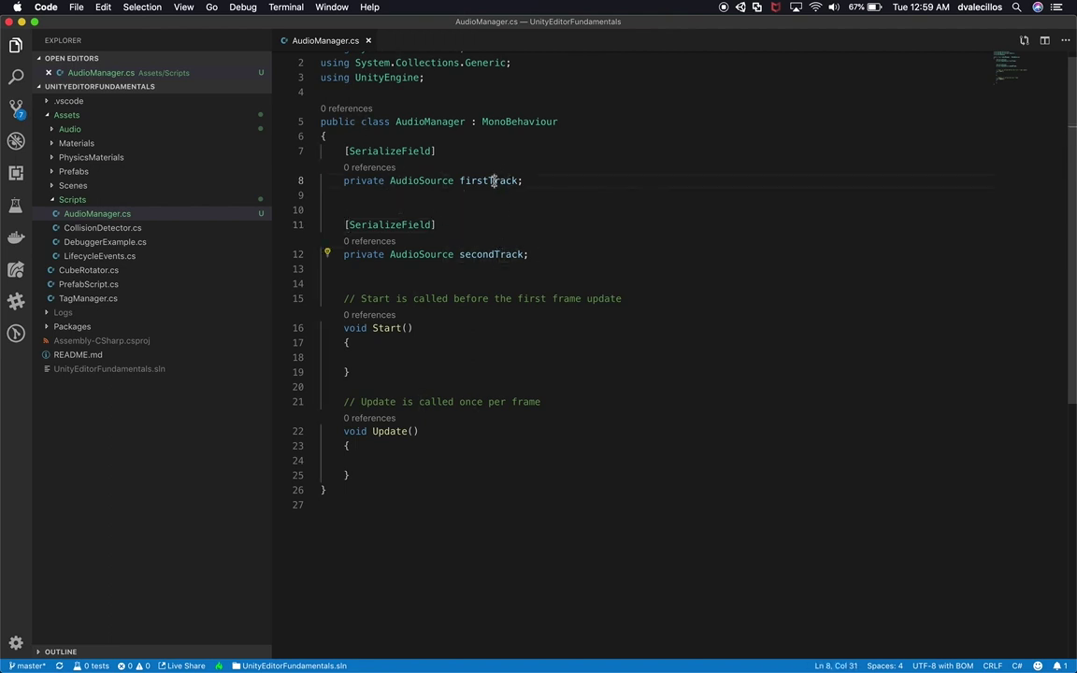
double_click(493, 181)
click(415, 351)
text(if(firstTrack)
text( != n)
key(BackSpace)
key(BackSpace)
key(BackSpace)
key(BackSpace)
- Complete the condition as firstTrack == null and open the if statement's block
text(== nbu)
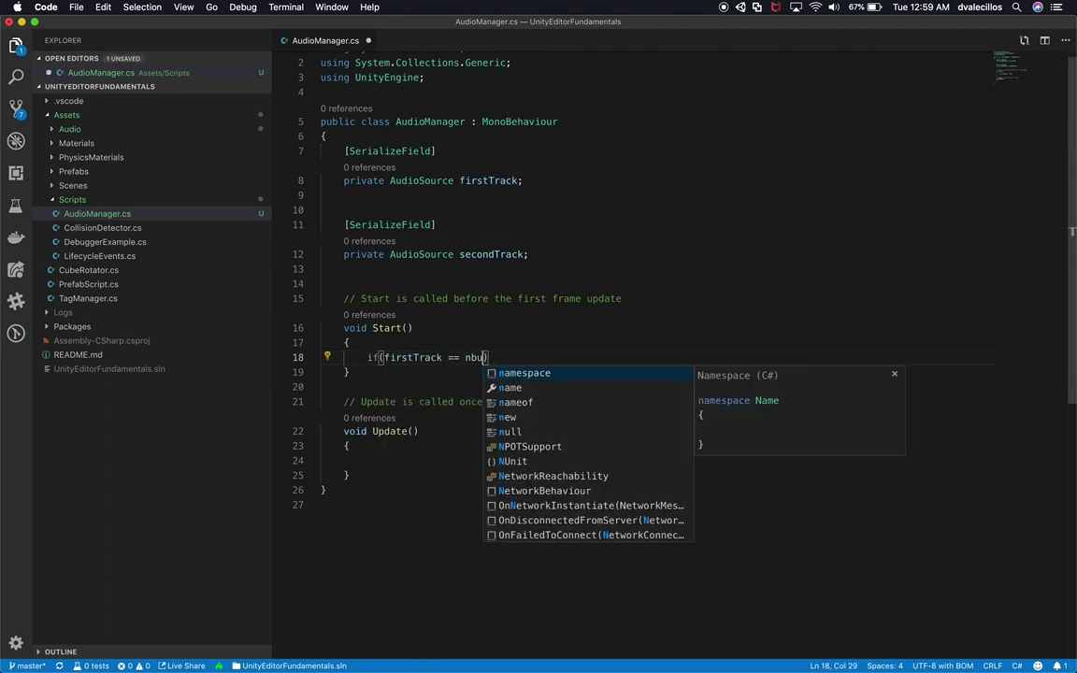
key(Escape)
key(BackSpace)
text(ull){)
key(Return)
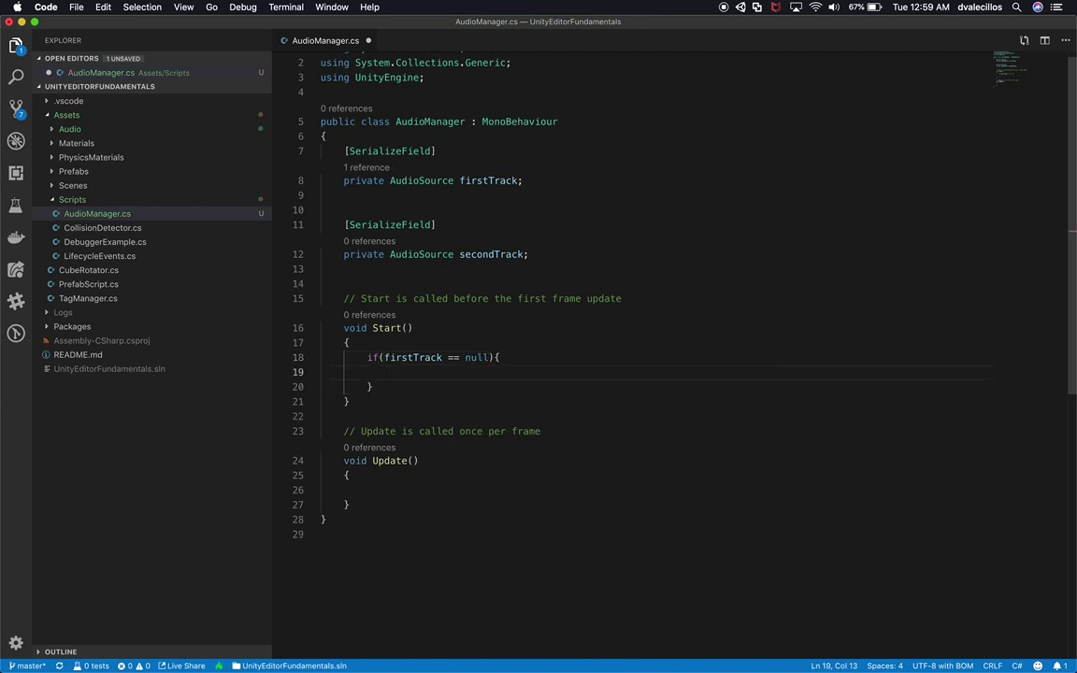
- Log the message "First Track has not been set..." with Debug.Log inside the firstTrack null check
text(Debug.)
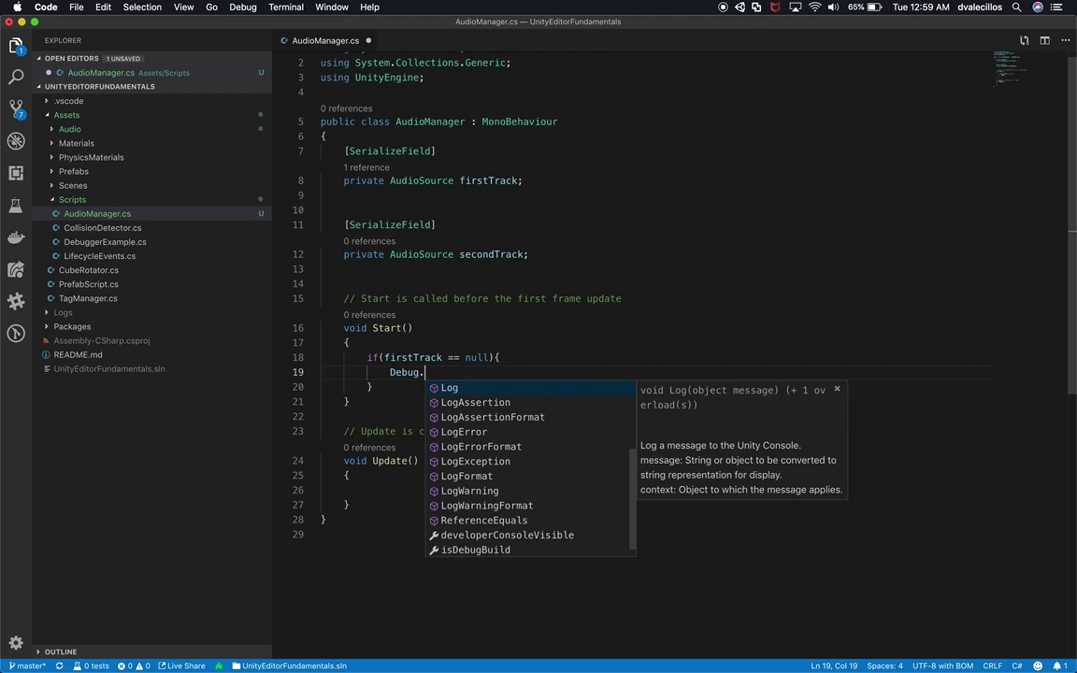
text(Log("First Tra)
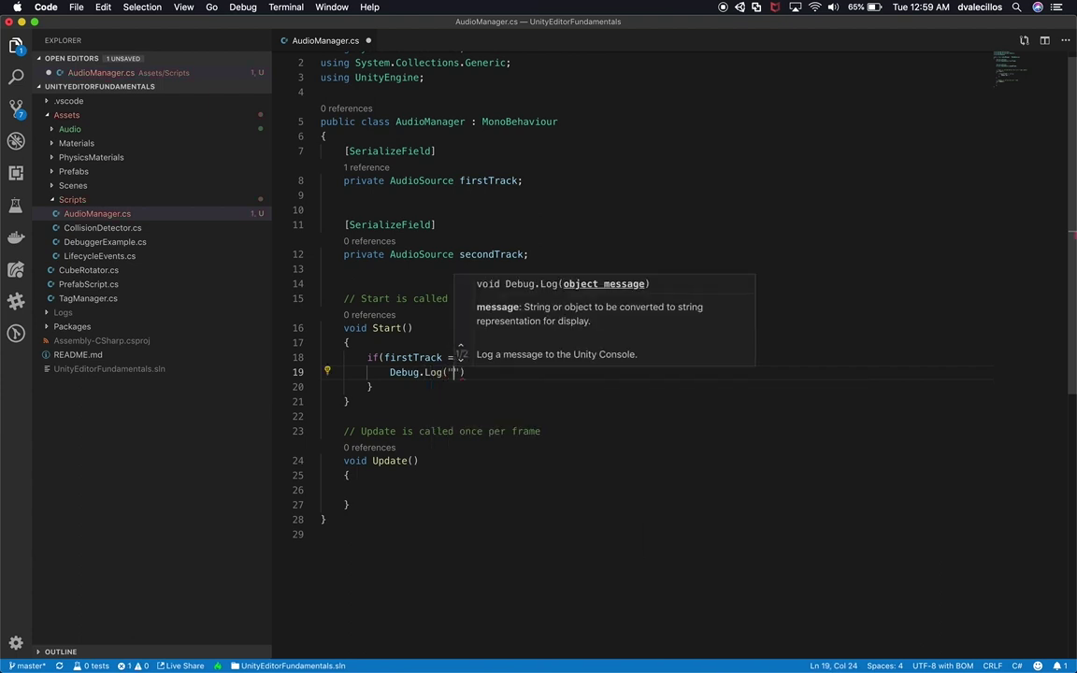
text(ck has not been)
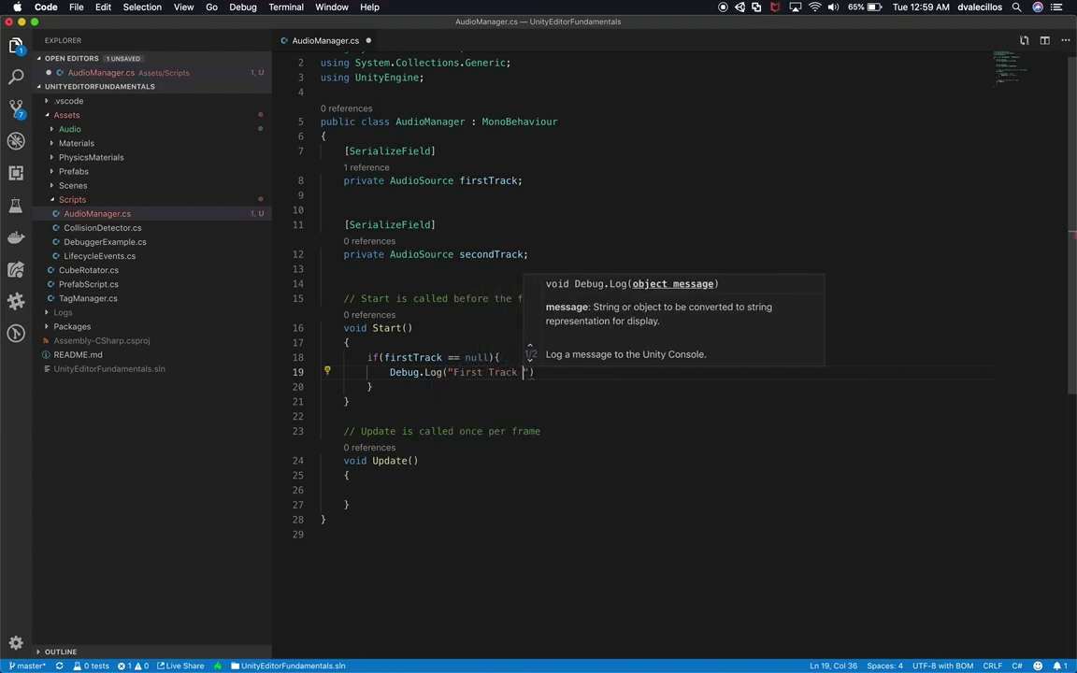
text( set)
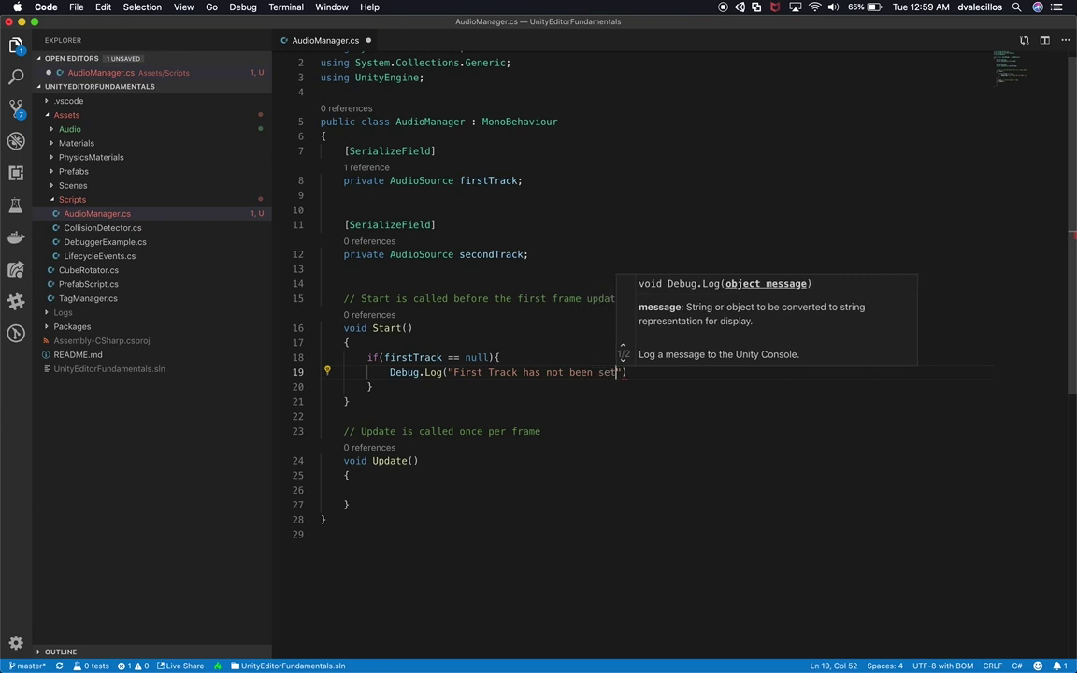
text(...");)
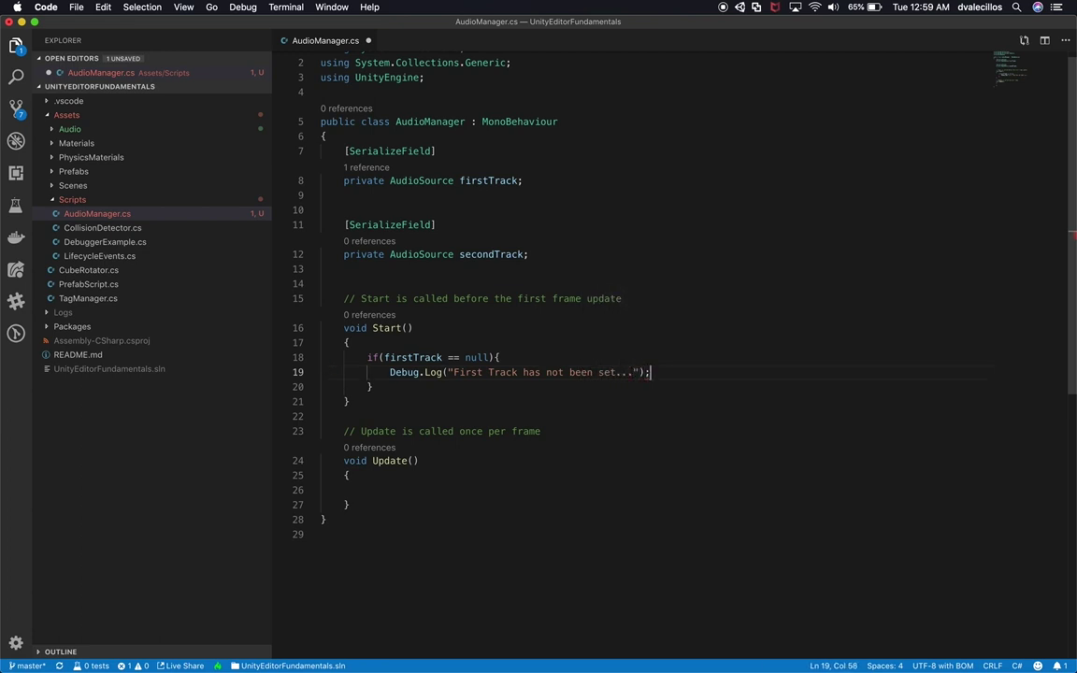
key(Return)
key(BackSpace)
key(BackSpace)
key(BackSpace)
key(BackSpace)
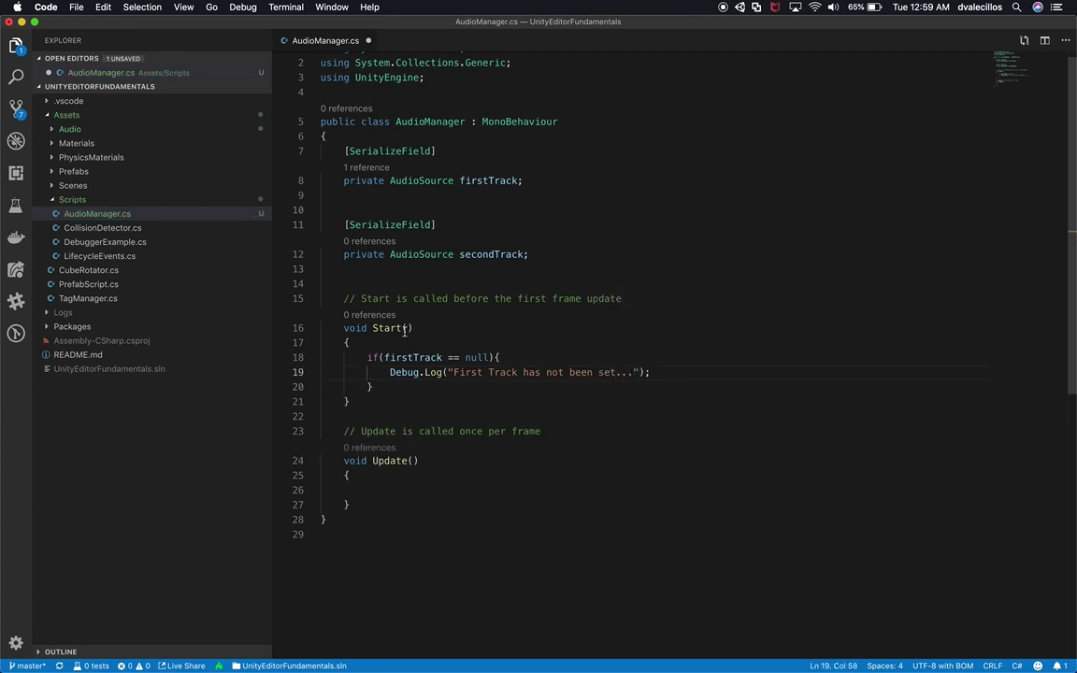
- Duplicate the whole firstTrack null check below itself in Start, separated by a blank line
drag(374, 387, 368, 358)
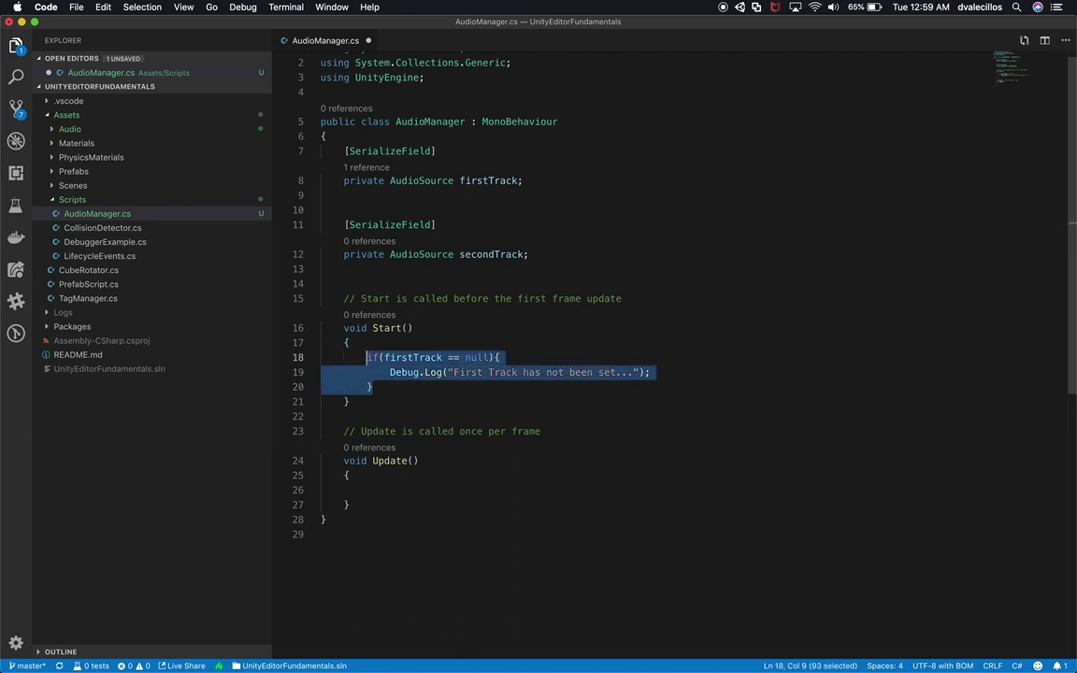
key(ctrl+c)
click(373, 387)
key(Return)
key(Return)
key(ctrl+v)
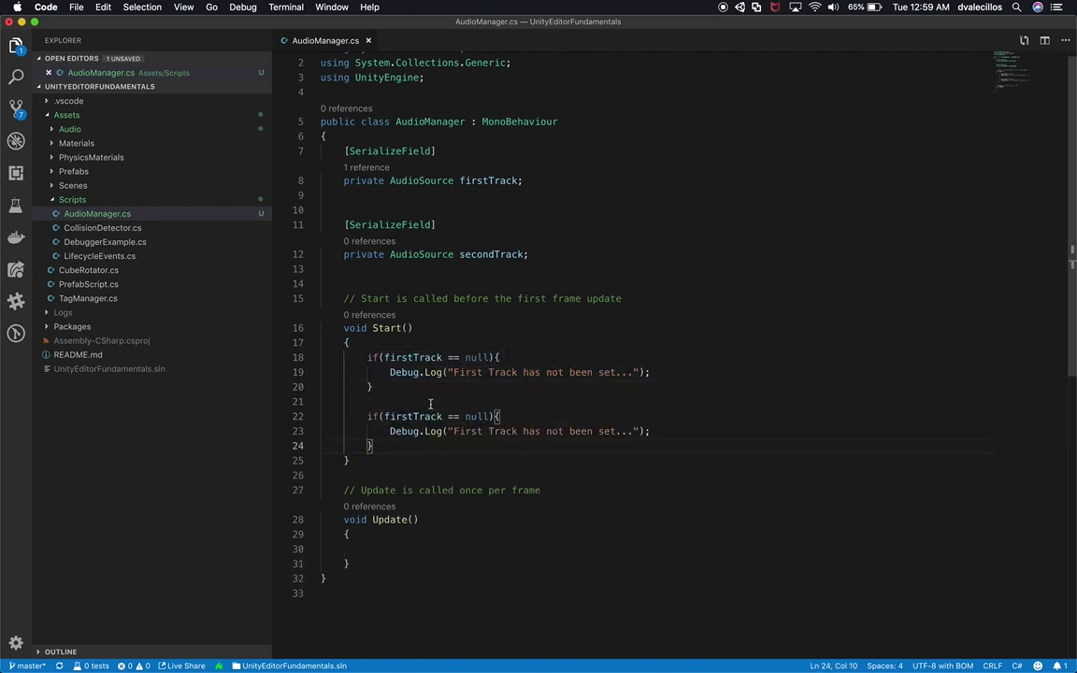
- Change the copied check to test secondTrack and log "Second Track has not been set...", and save the script
double_click(416, 416)
text(second)
key(Return)
double_click(464, 431)
text(Second)
click(579, 432)
key(cmd+s)
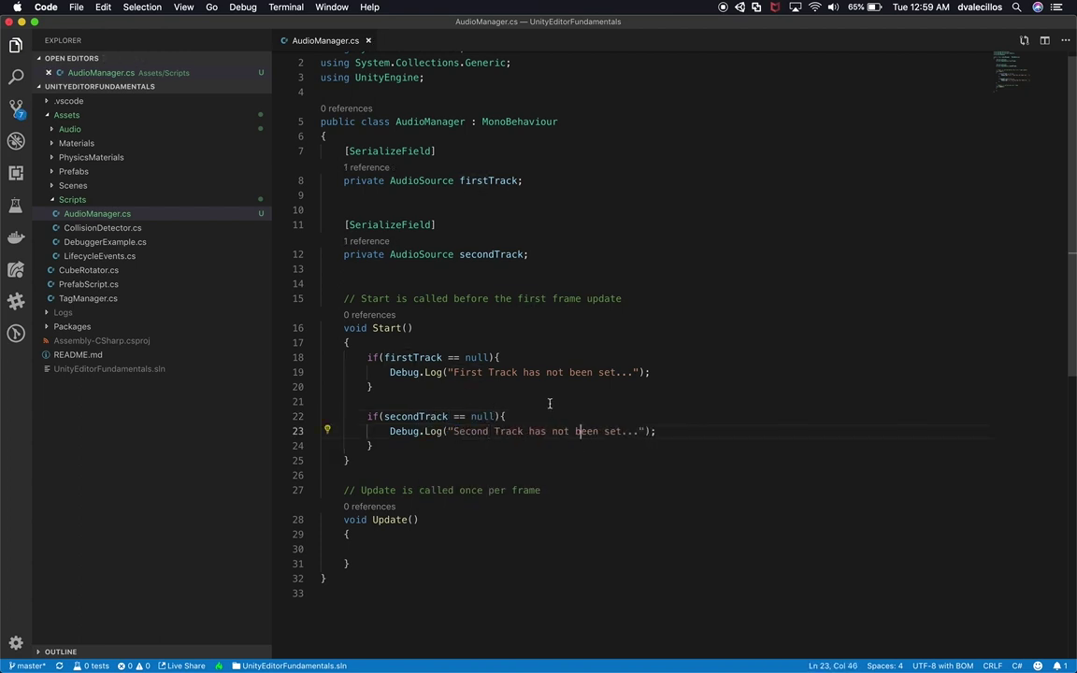
- Add enabled = false; after the log call in the firstTrack null check and save
click(671, 372)
key(Return)
text(ena)
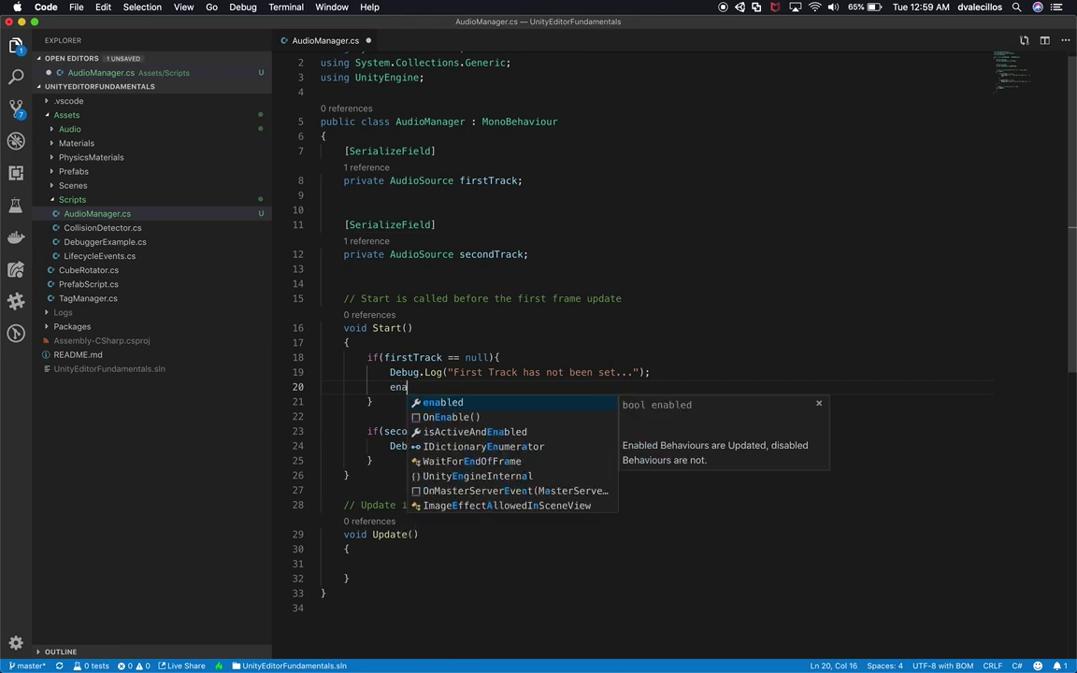
text(bled = false;)
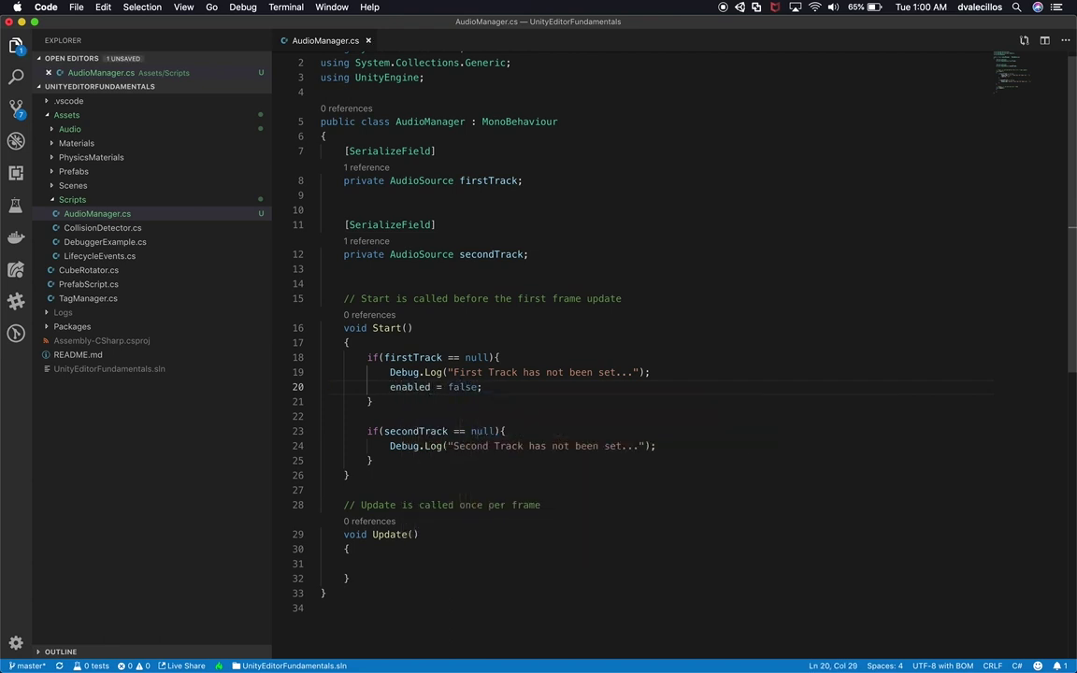
key(cmd+s)
- Copy the enabled = false; statement below the log call in the secondTrack null check and save
key(shift+Home)
key(cmd+c)
click(668, 446)
key(Return)
key(cmd+v)
key(cmd+s)
- Add blank lines after the secondTrack check in Start and delete the Update method with its comment
click(348, 490)
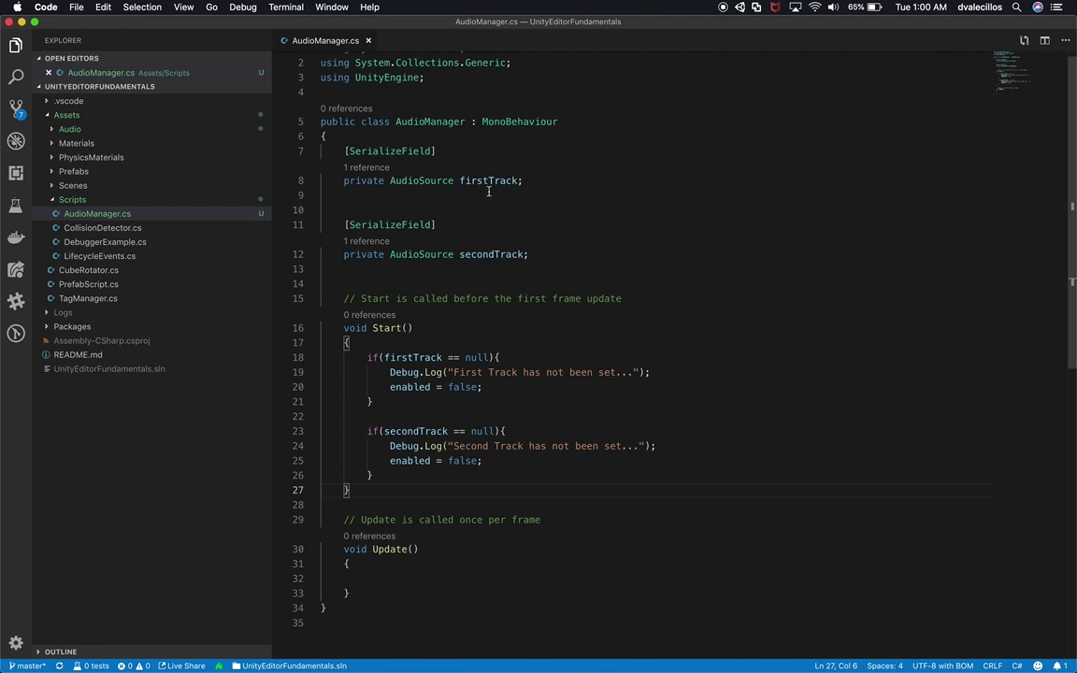
key(Up)
key(End)
key(Return)
key(Return)
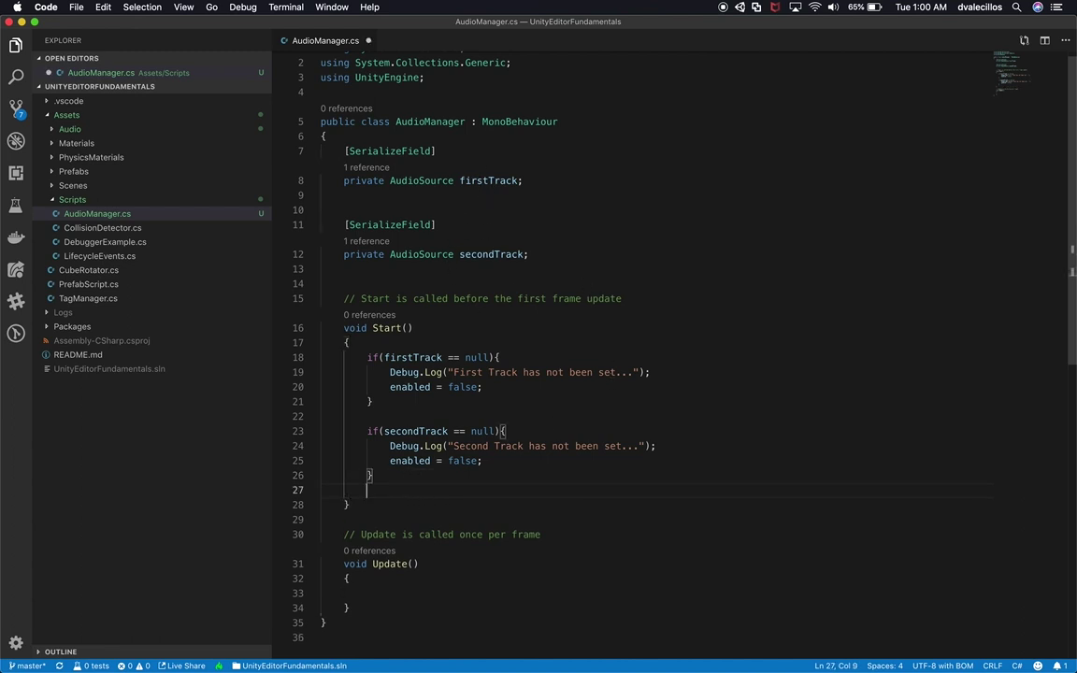
click(349, 623)
drag(349, 623, 321, 535)
key(BackSpace)
key(BackSpace)
key(Up)
key(Up)
key(End)
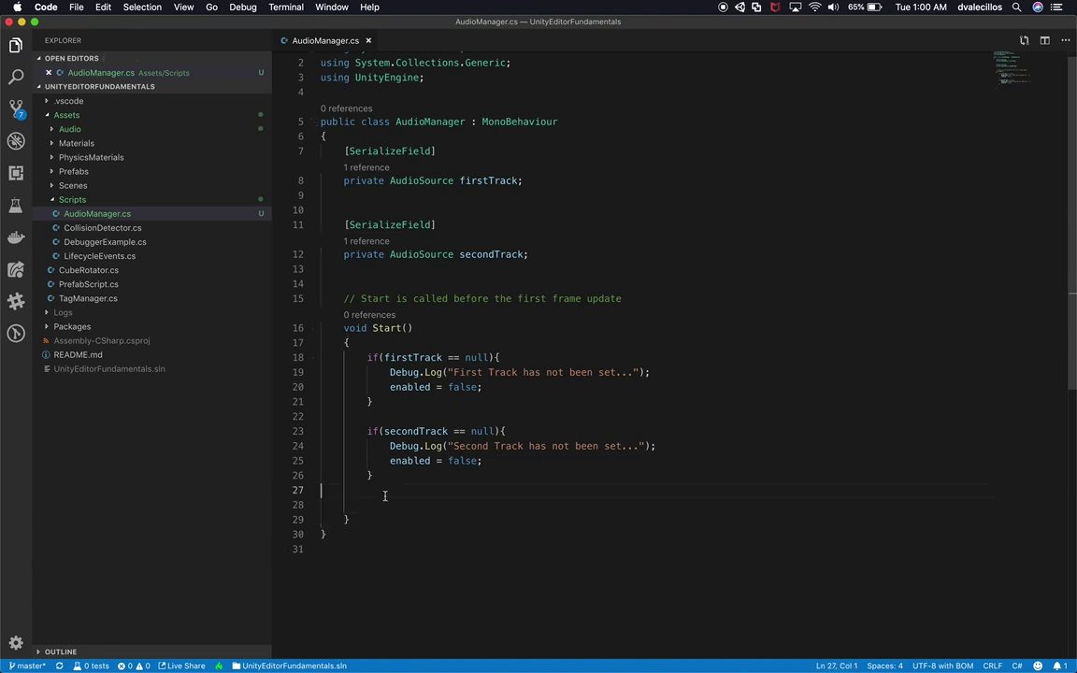
- Call firstTrack.Play(); at the end of Start, after both null checks
key(Return)
key(super+s)
text(first)
key(Tab)
text(.pla)
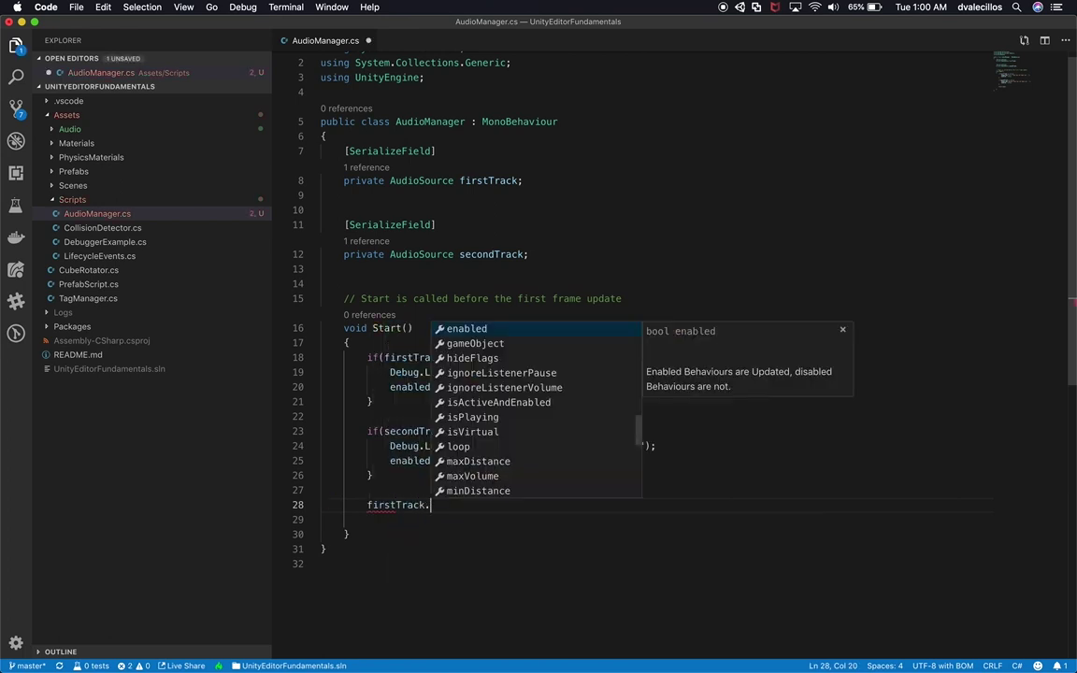
key(Down)
key(Tab)
text(();)
- Add a second firstTrack.Play(); call below the first, separated by a blank line
key(Return)
key(Return)
key(super+v)
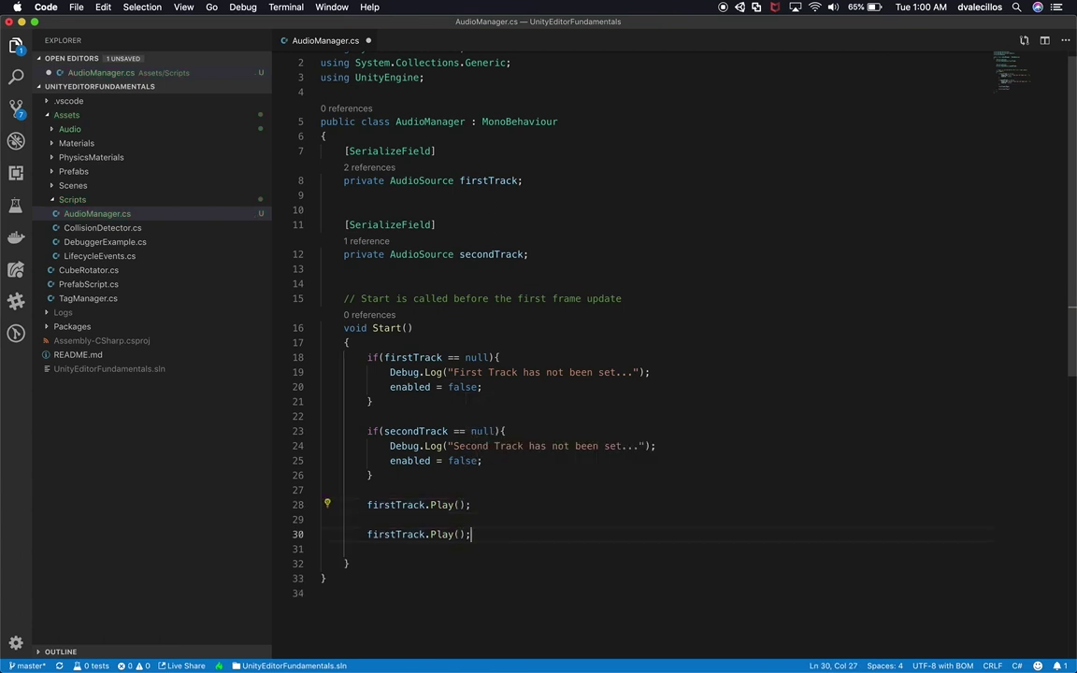
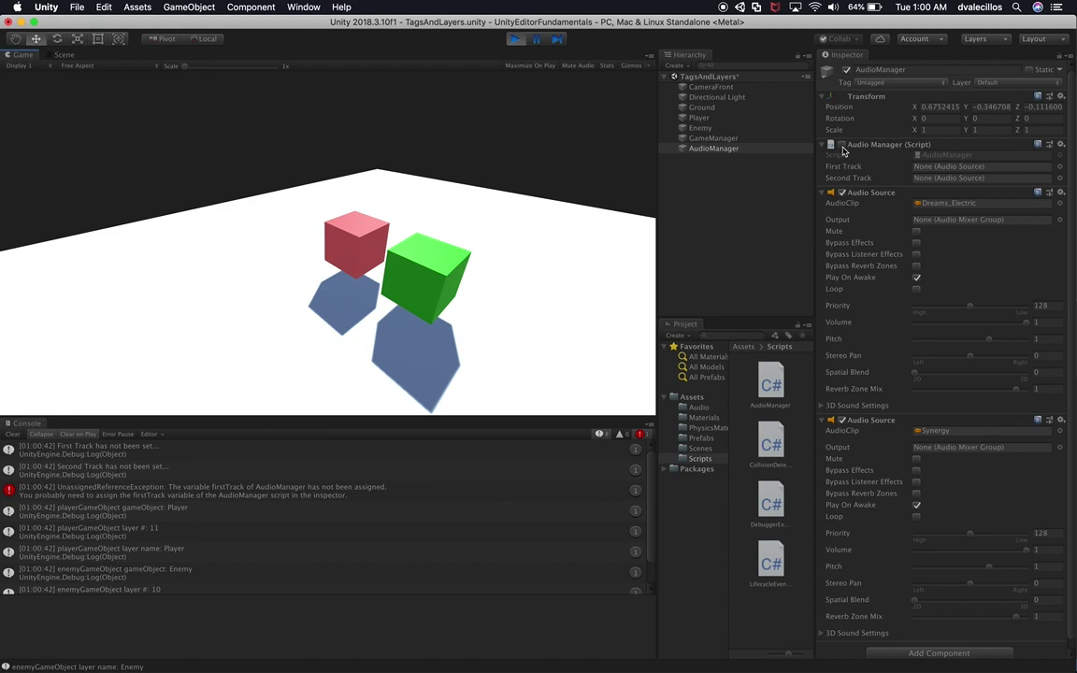
- Exit play mode in Unity, check the null checks in the script, and return to Unity
click(514, 38)
key(super+Tab)
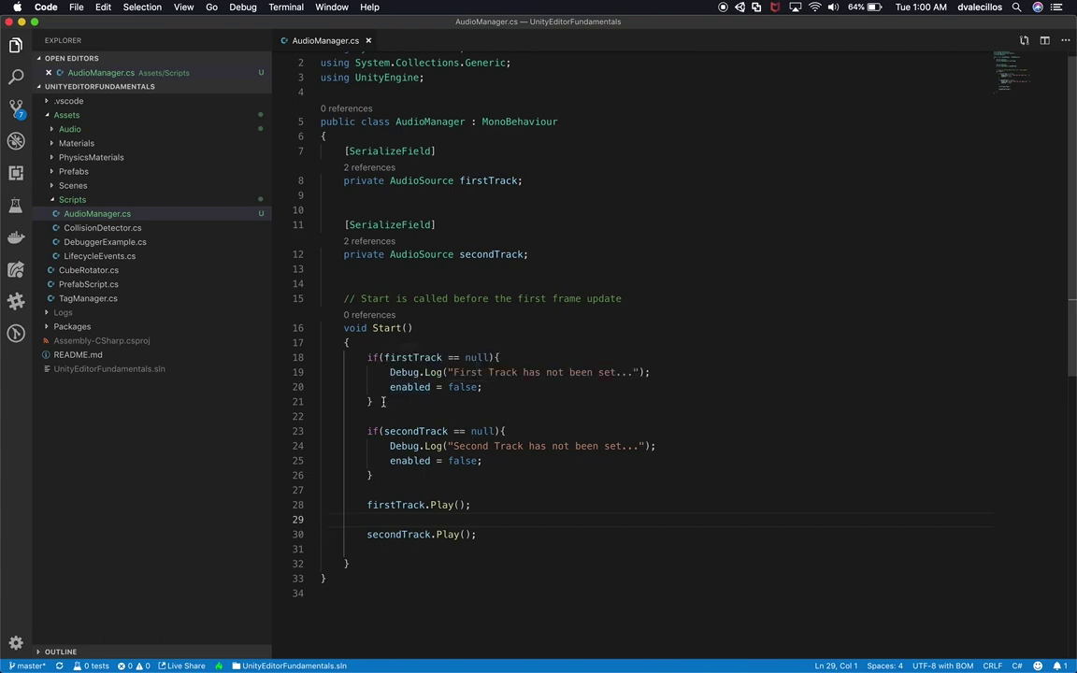
key(super+Tab)
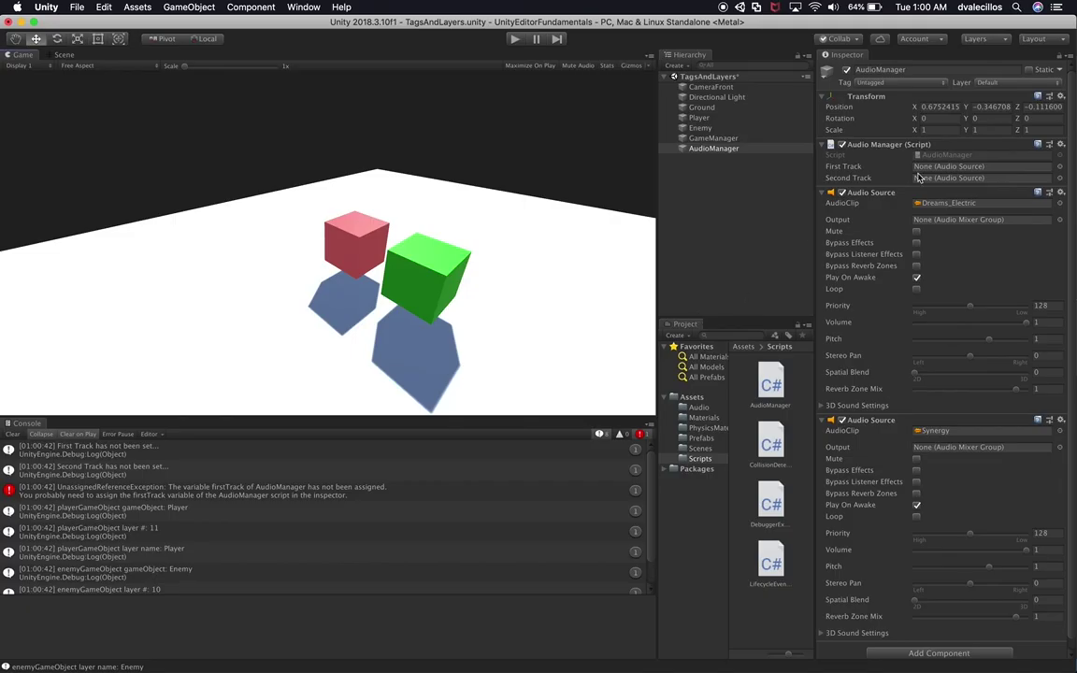
- Assign the AudioManager's Audio Sources to the script's First Track and Second Track fields
drag(731, 142, 935, 166)
drag(911, 267, 936, 178)
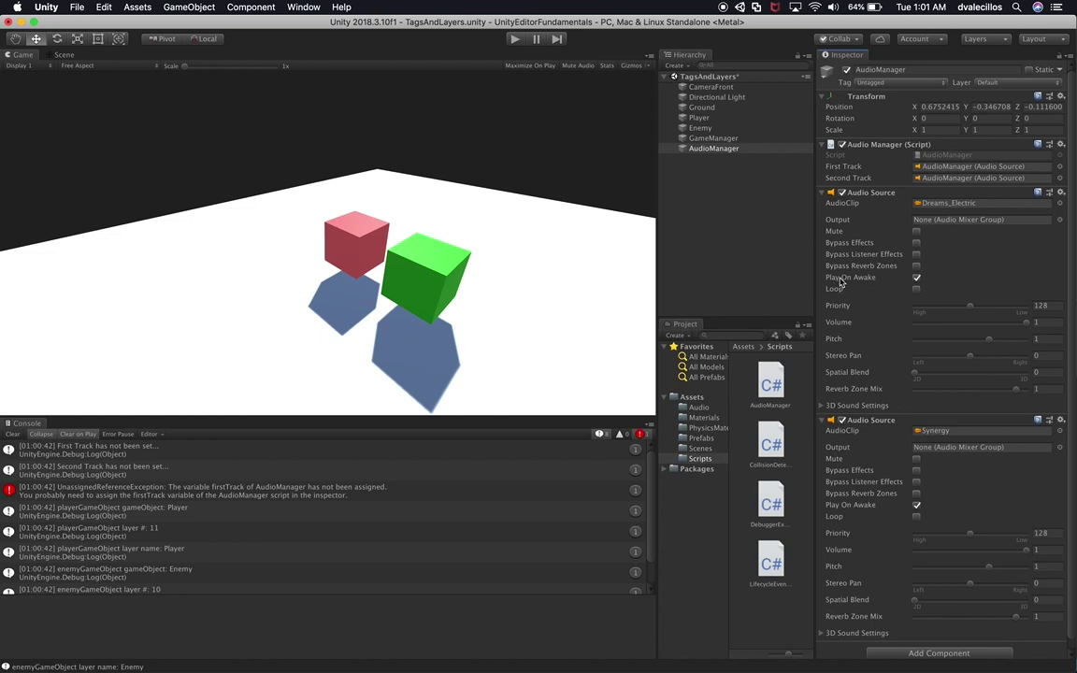
- Turn off Play On Awake on both Audio Sources and collapse the two components
click(916, 278)
click(916, 505)
click(874, 192)
click(875, 205)
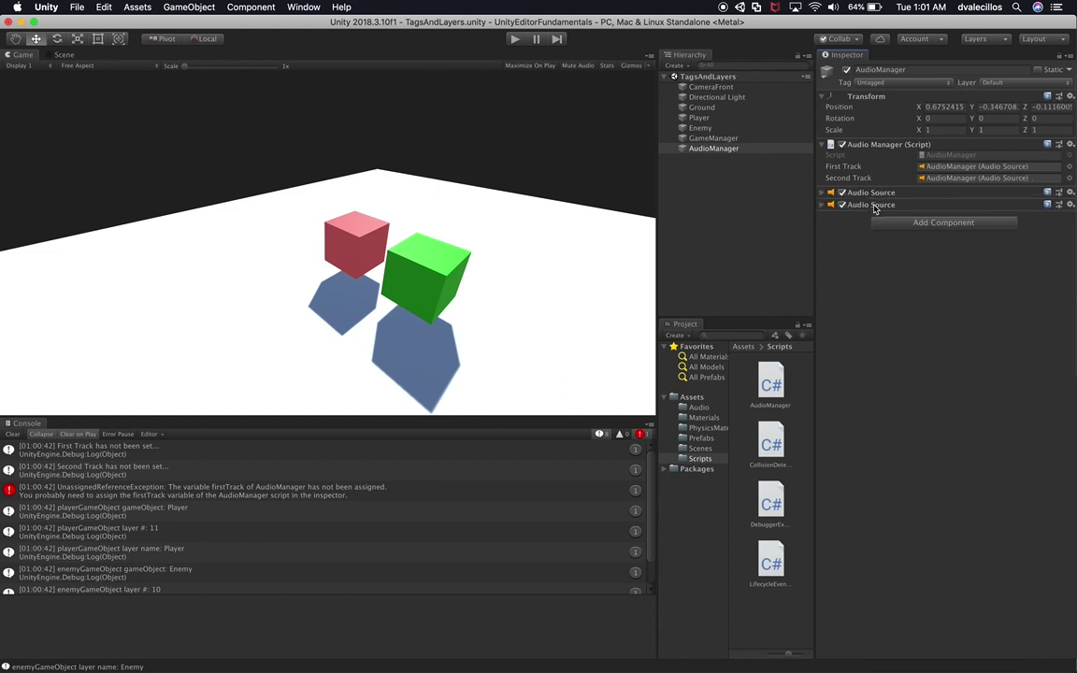
- Switch to Visual Studio Code, remove the blank lines around the secondTrack.Play() call in Start, and save
key(super+Tab)
drag(362, 490, 386, 505)
click(374, 520)
key(Delete)
key(End)
key(Delete)
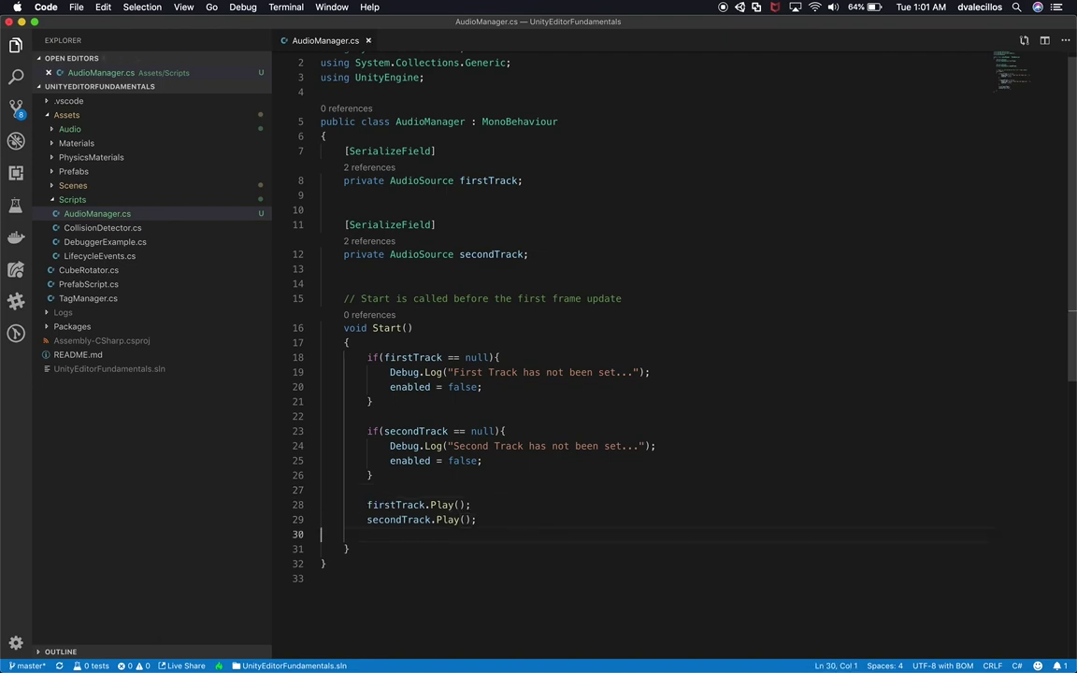
key(super+s)
- Switch to Unity, run the scene to test that the tracks play, and stop it
key(super+Tab)
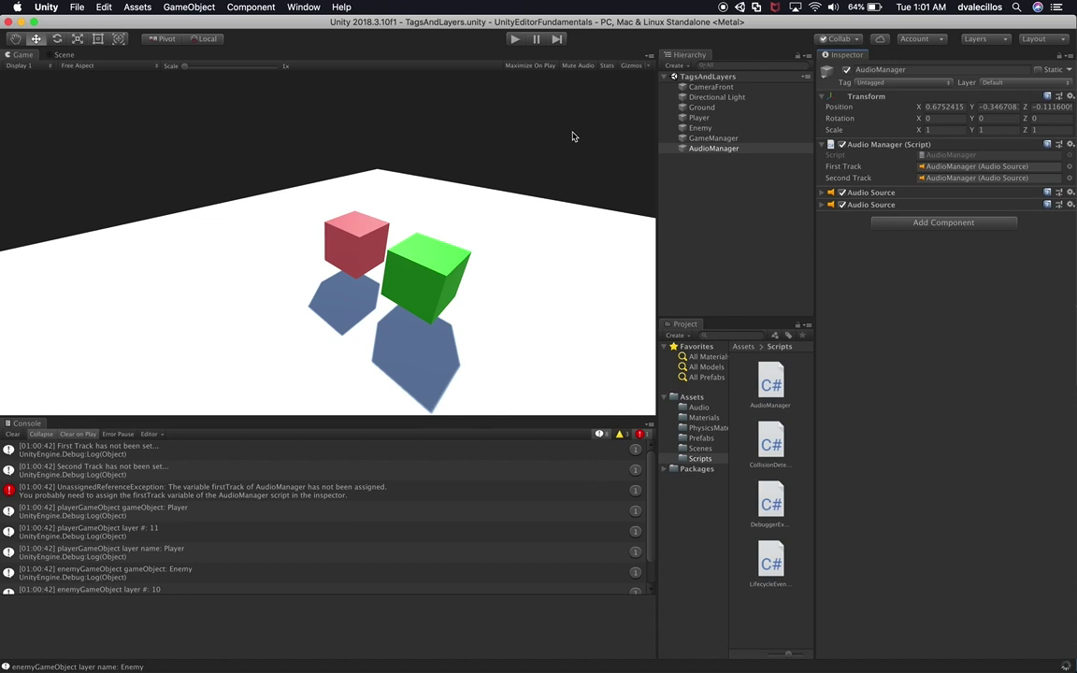
key(super+p)
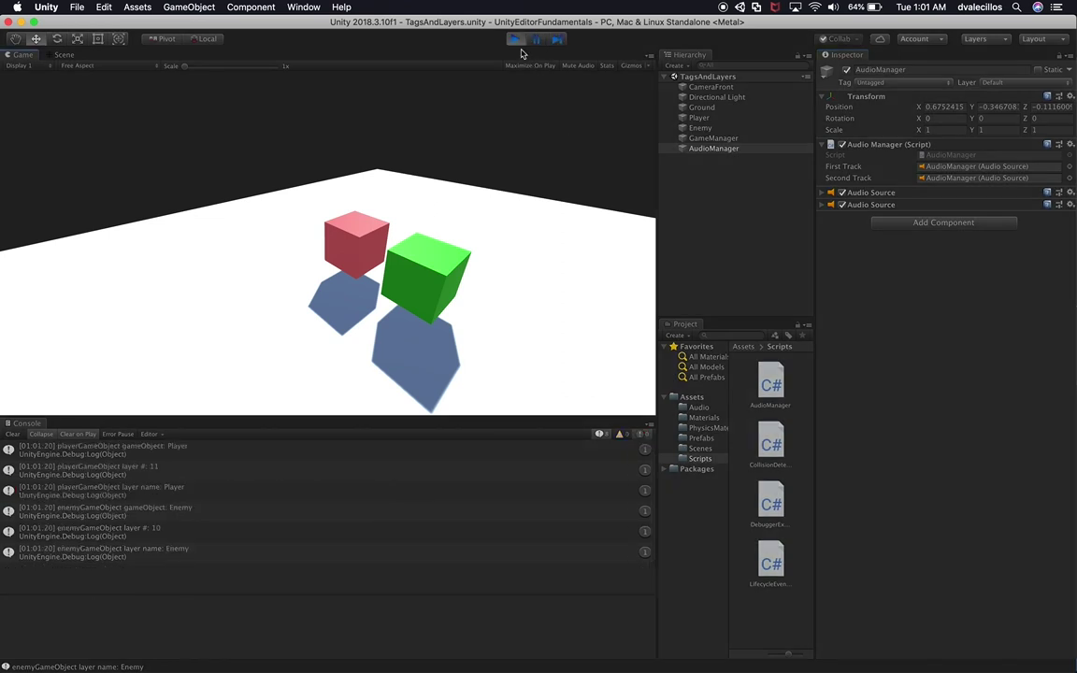
key(super+p)
- Return to Visual Studio Code and set firstTrack.volume to 0.1f below the Play calls in Start
key(super+Tab)
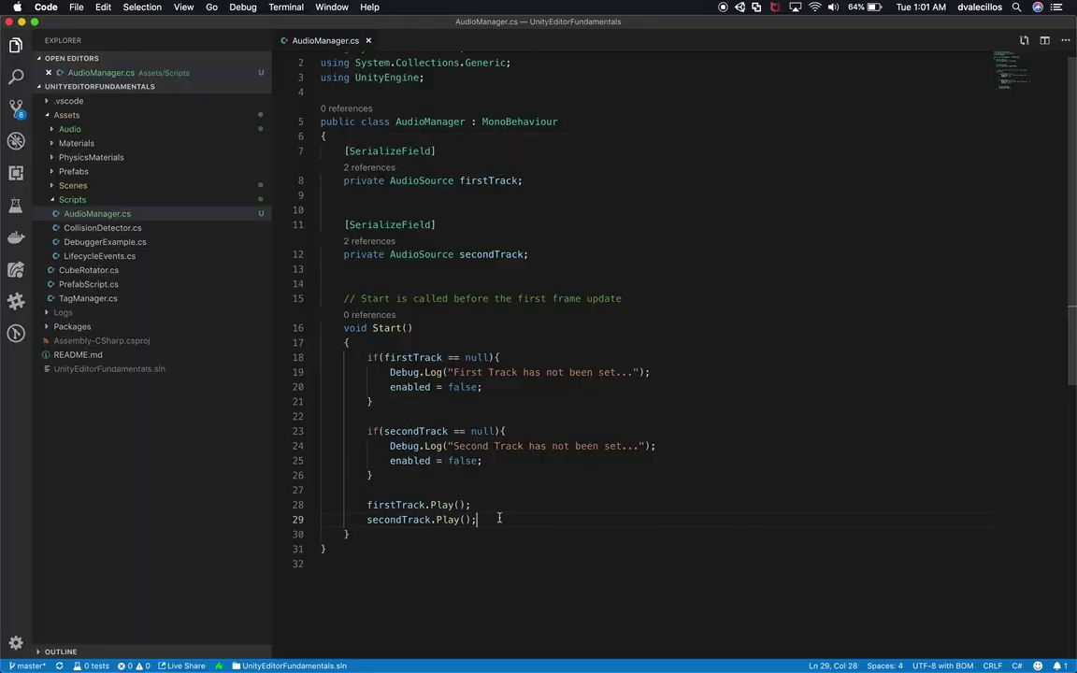
key(Return)
key(Return)
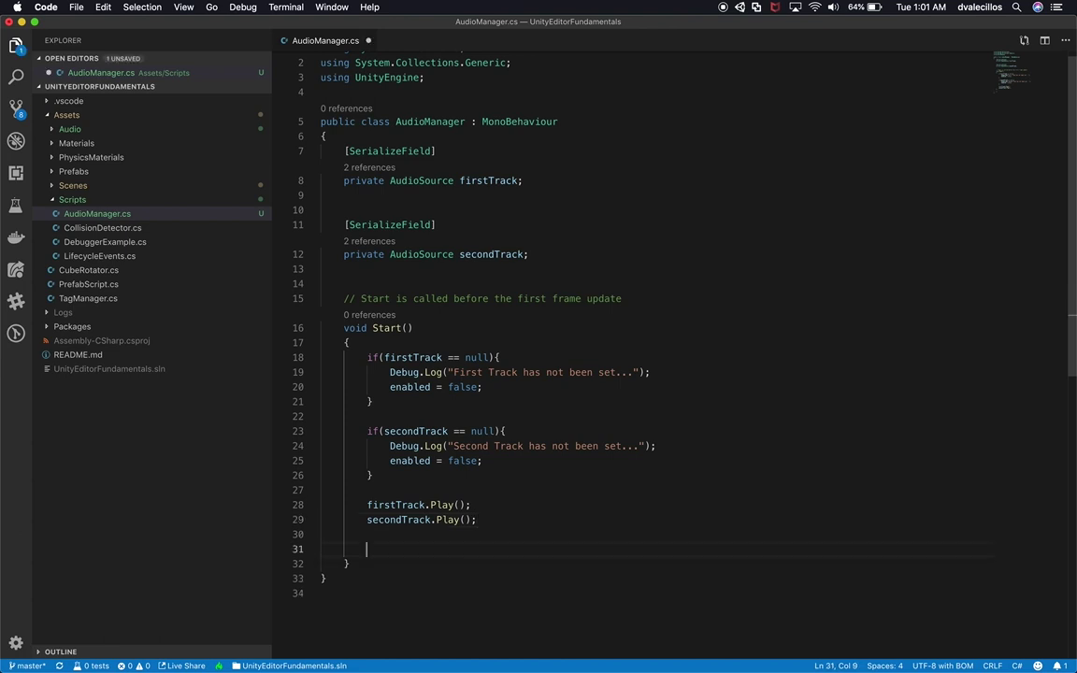
text(firs)
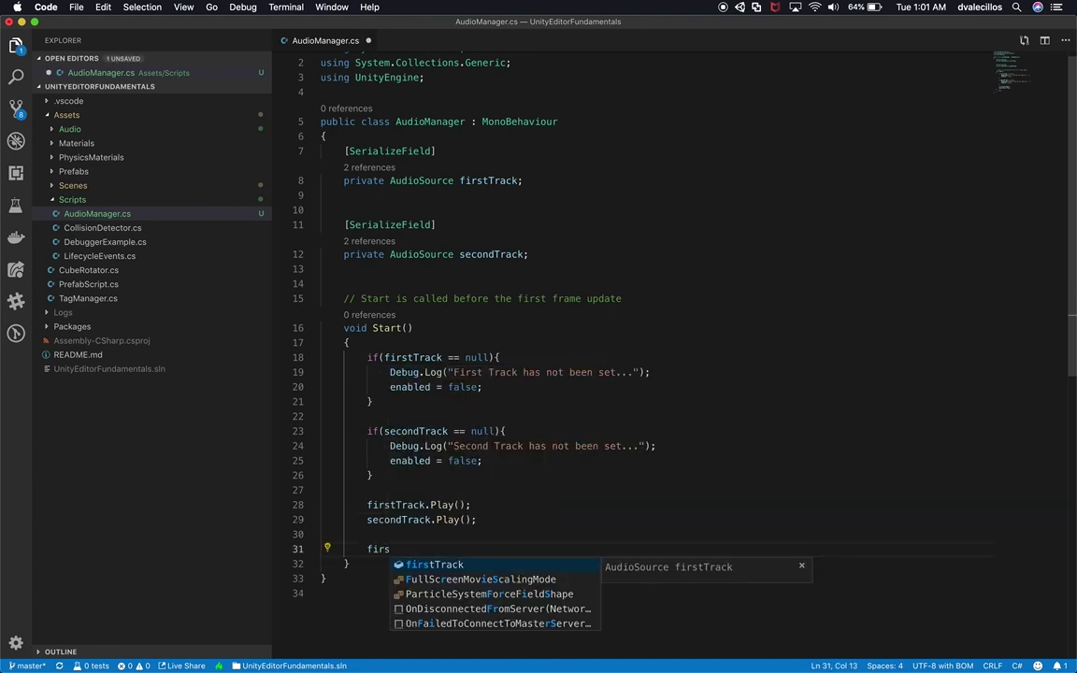
text(tTrack.vo)
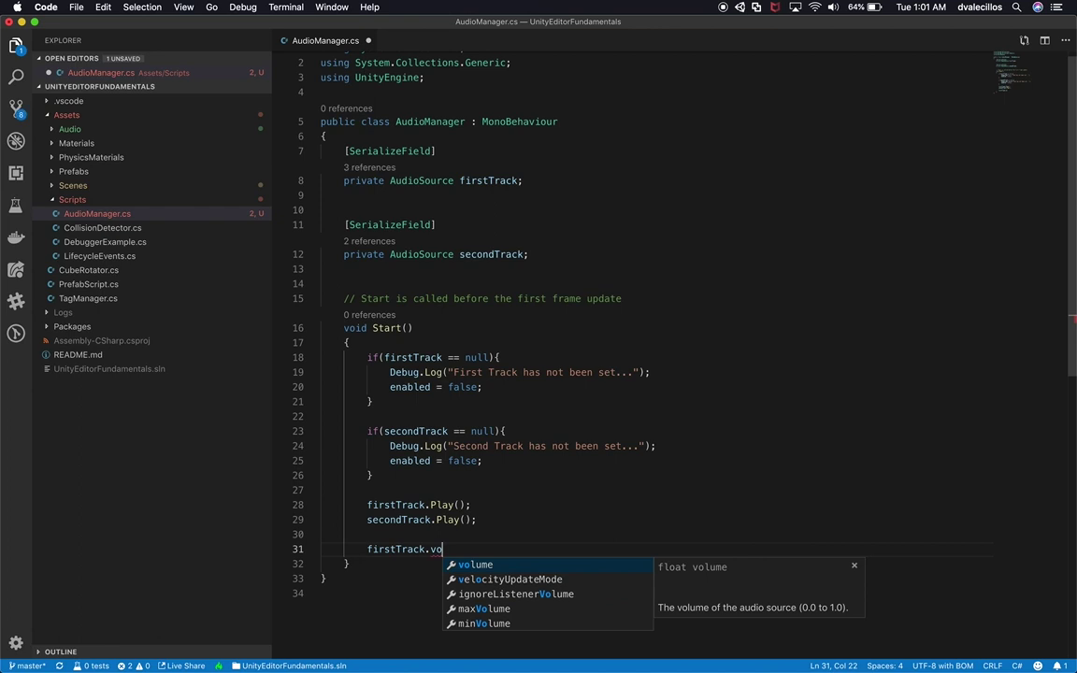
key(Tab)
text(= 0.01)
key(BackSpace)
key(BackSpace)
text(1f;)
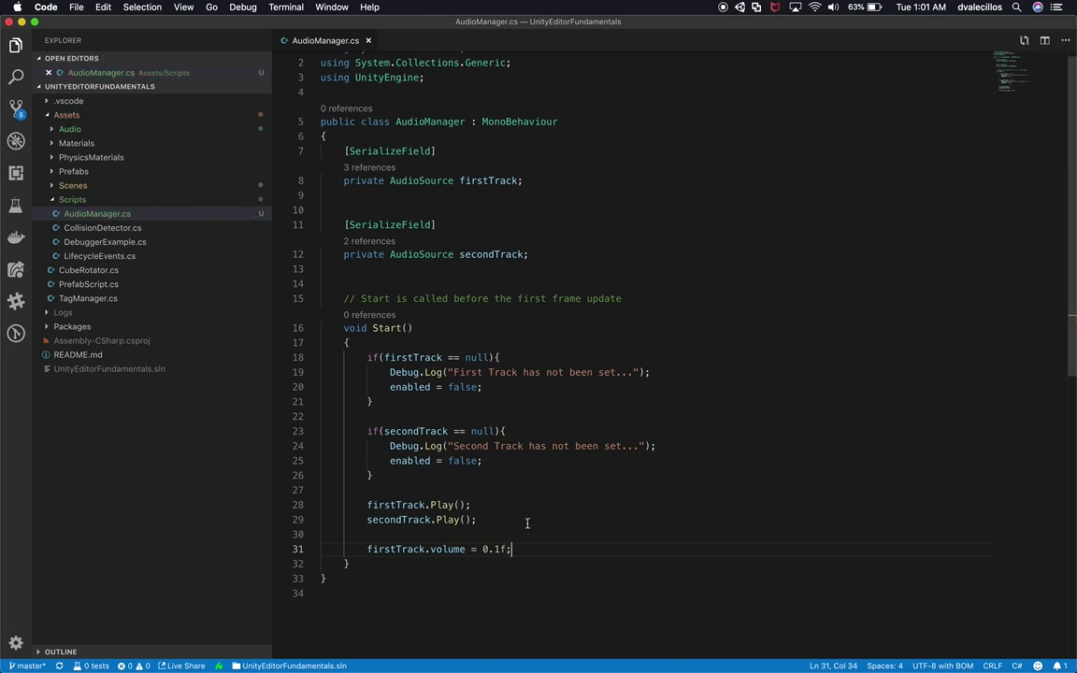
- Duplicate the volume line, change the copy to secondTrack.volume = 0.8f, and save the script
key(shift+alt+Down)
double_click(399, 520)
key(ctrl+c)
double_click(397, 564)
key(ctrl+v)
click(505, 564)
key(BackSpace)
text(8)
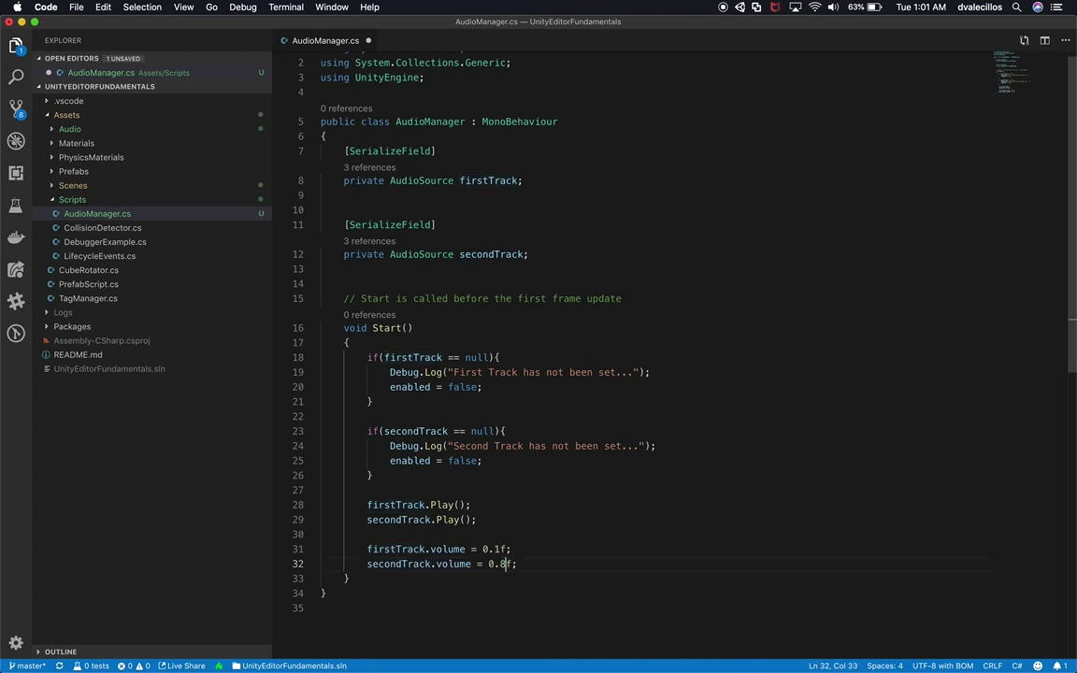
key(super+s)
key(Up)
key(Up)
- Switch to Unity, run the scene and expand the first Audio Source to check its volume
key(super+Tab)
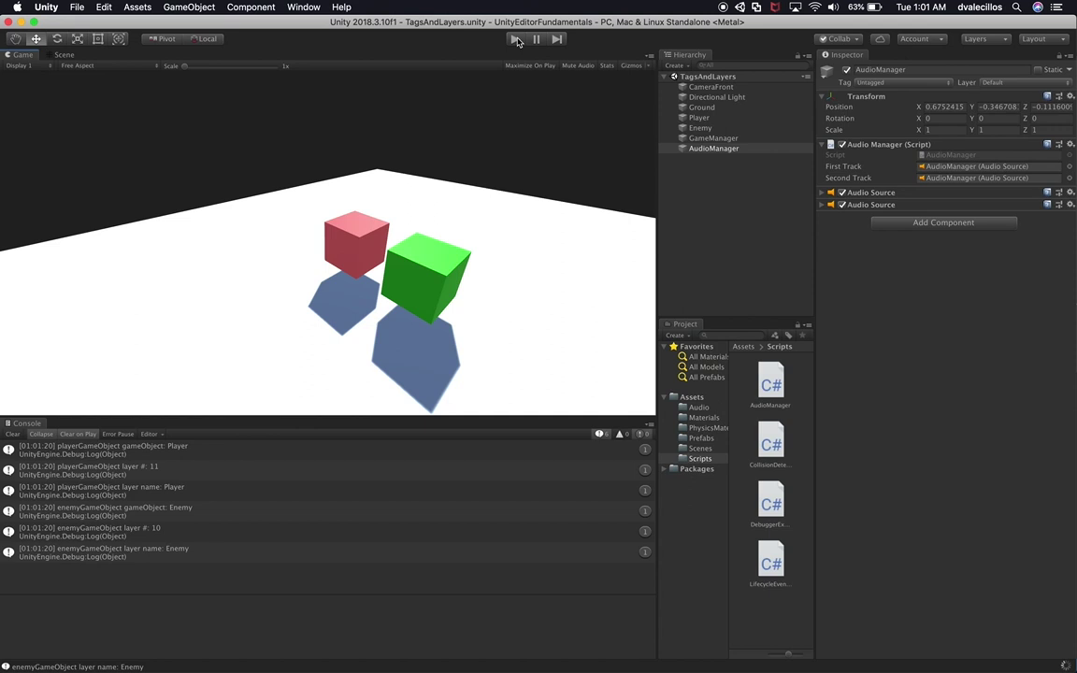
click(516, 39)
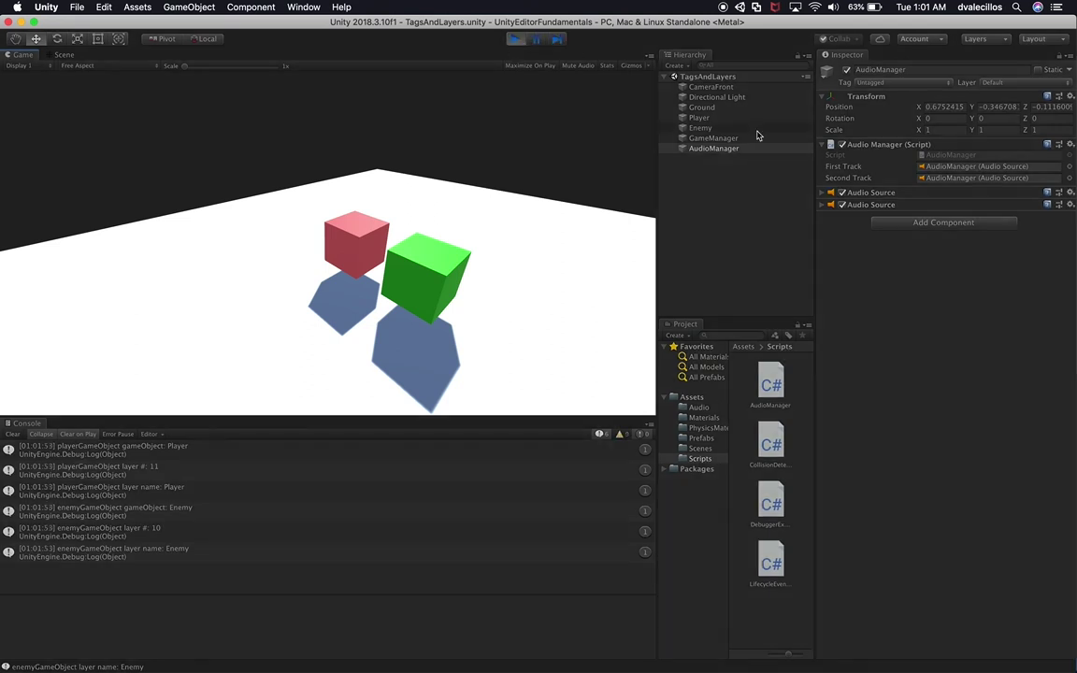
click(900, 195)
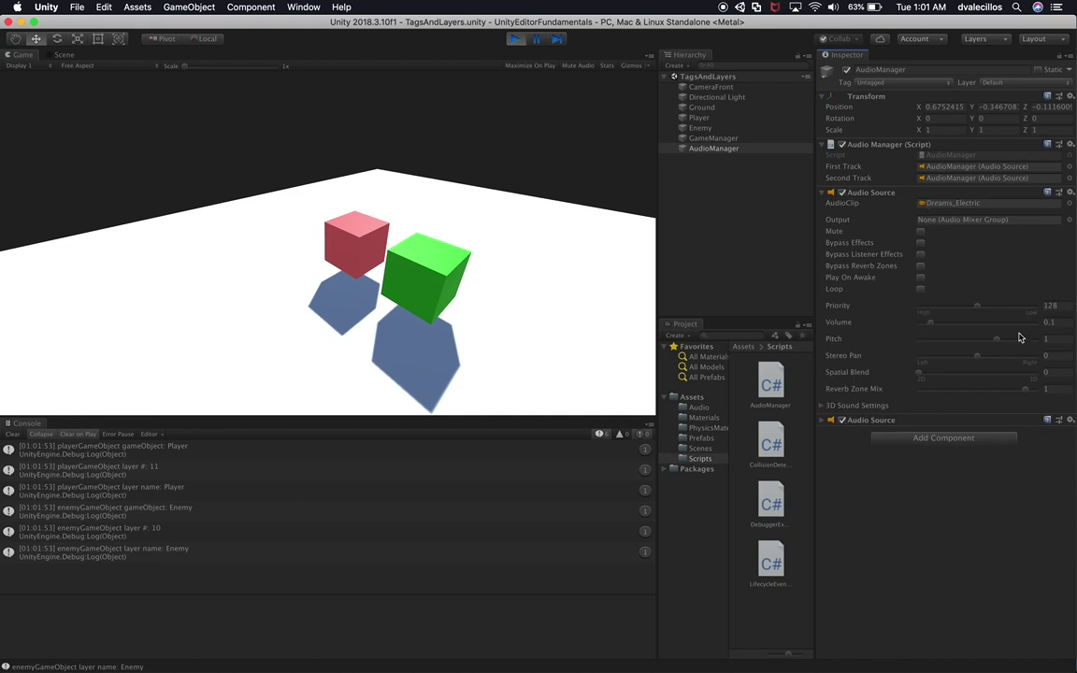
click(578, 66)
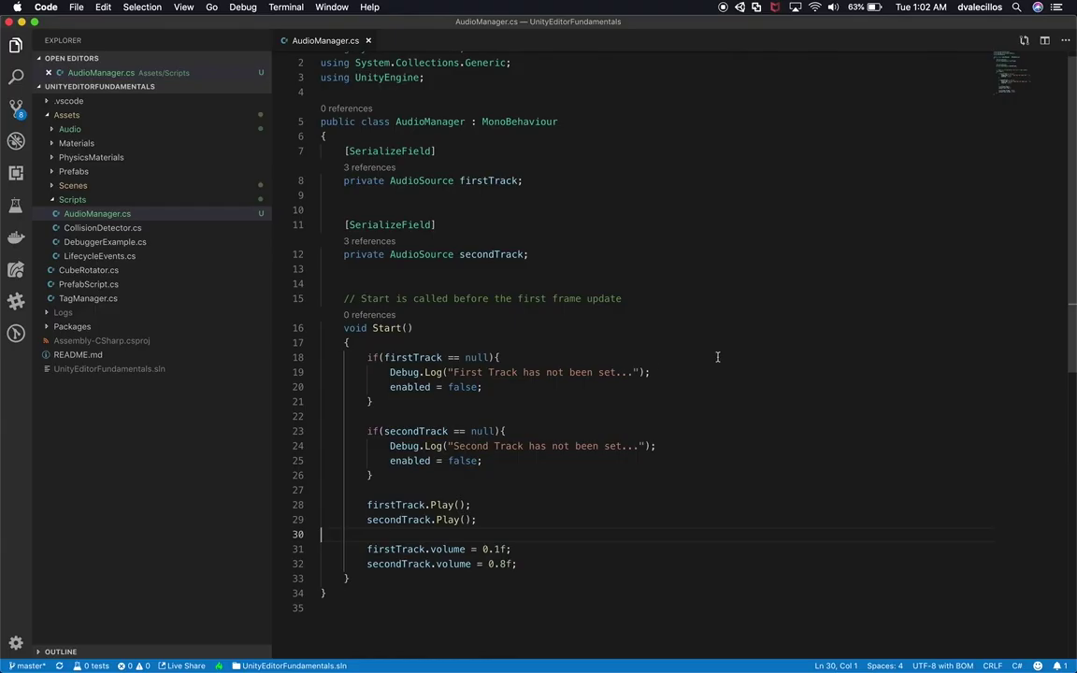
- Compare the two volume lines in the AudioManager script with the Audio Sources' volumes in Unity, expanding the second Audio Source
key(super+Tab)
drag(367, 550, 512, 550)
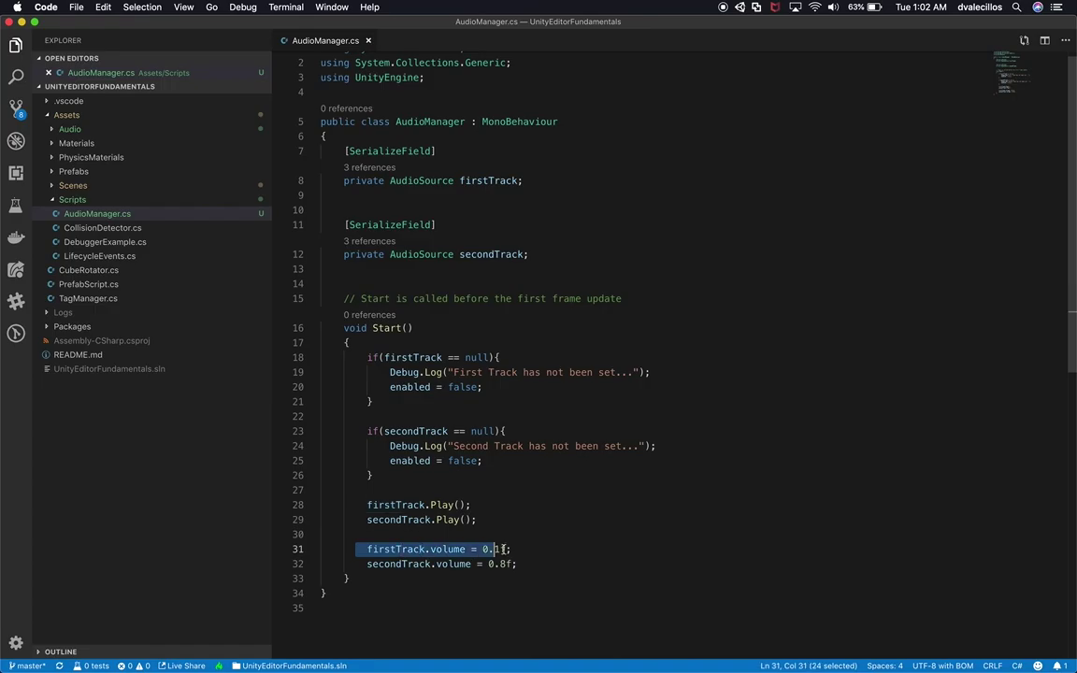
key(super+Tab)
click(871, 421)
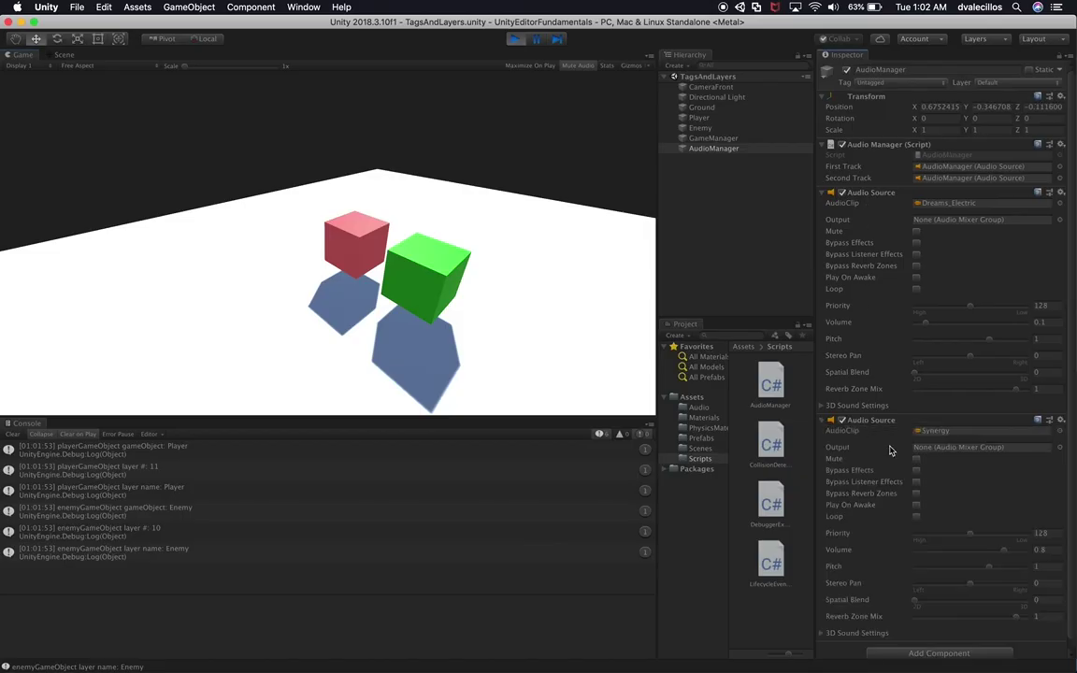
key(super+Tab)
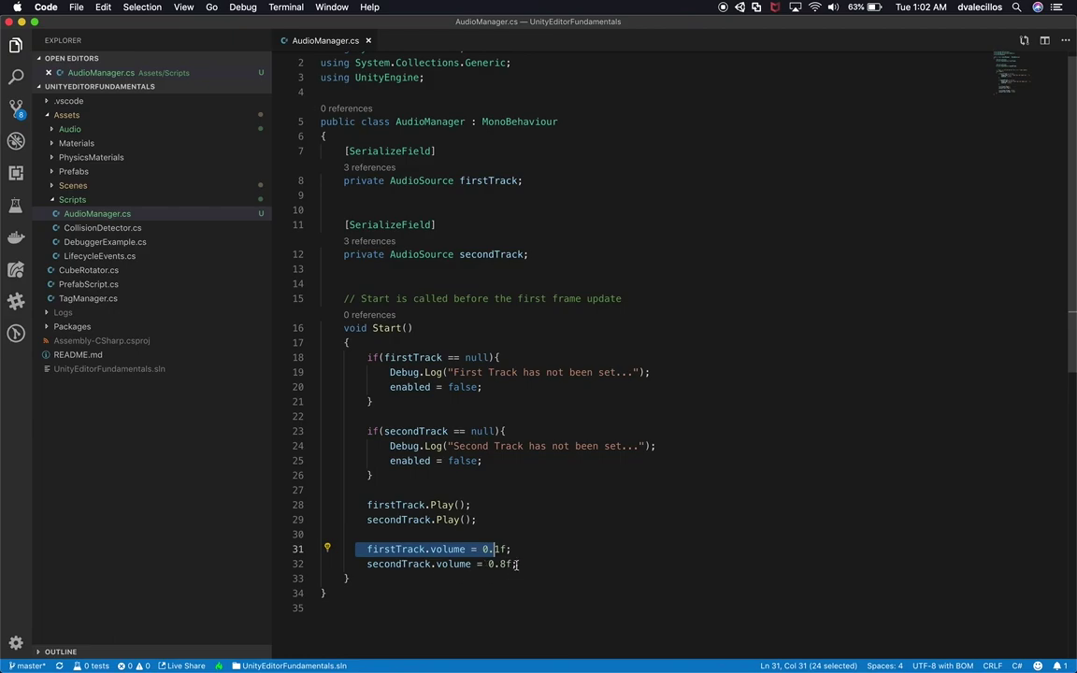
key(super+Tab)
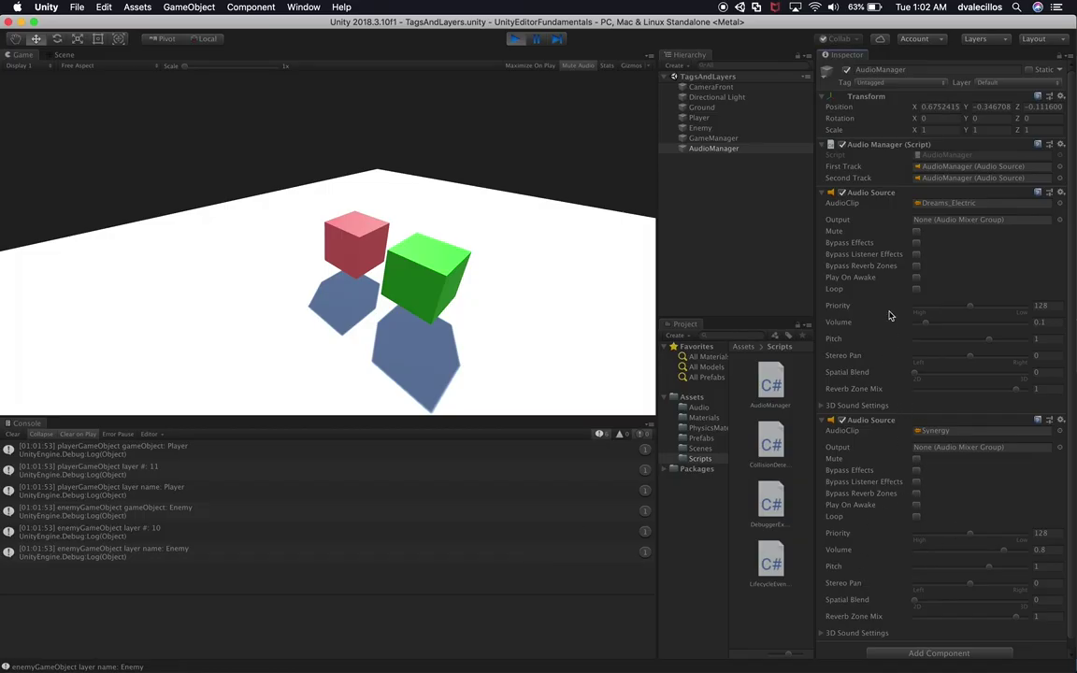
key(super+Tab)
key(super+Tab)
- Return to Visual Studio Code and add firstTrack.loop = true; below the volume lines in Start, separated by a blank line
key(super+Tab)
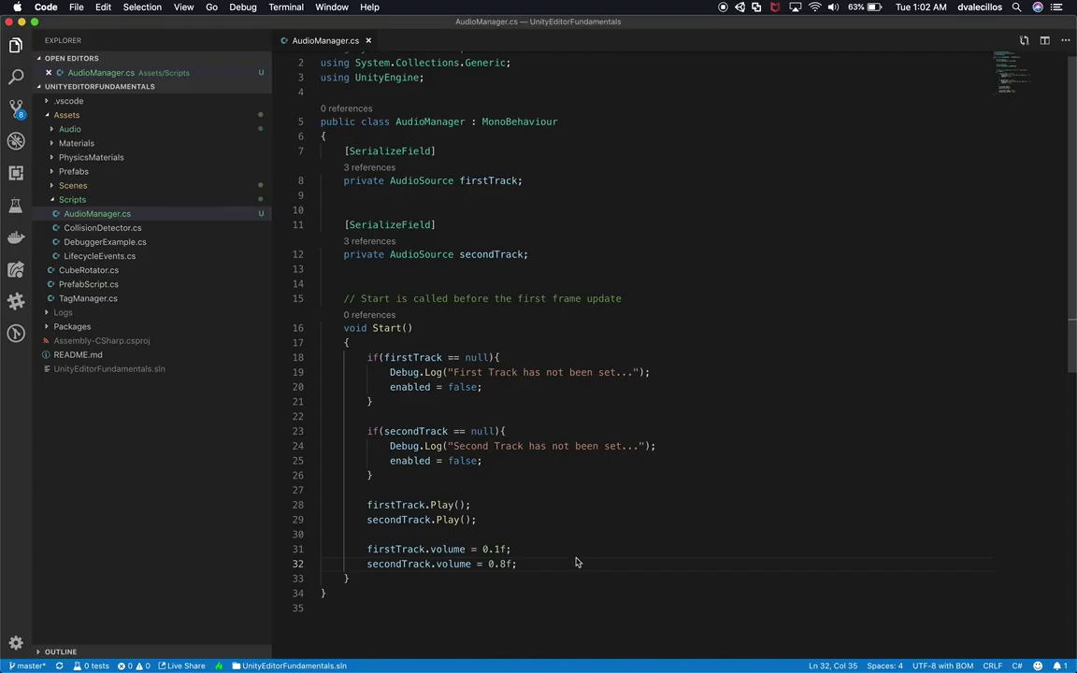
text(firstTrack.)
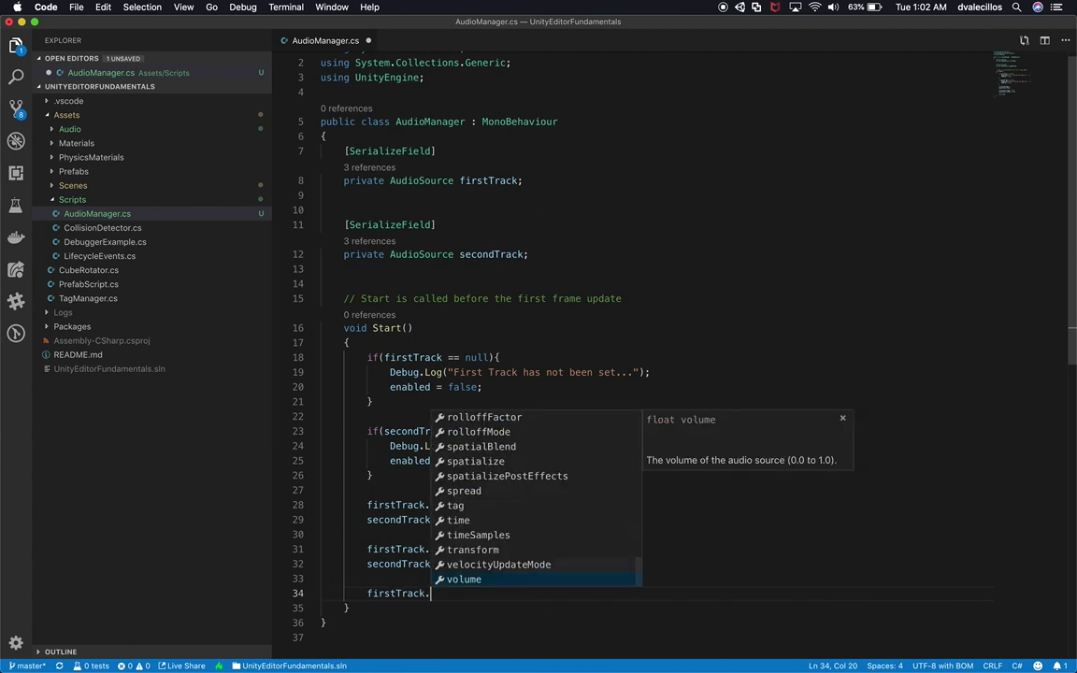
text(loop = true;)
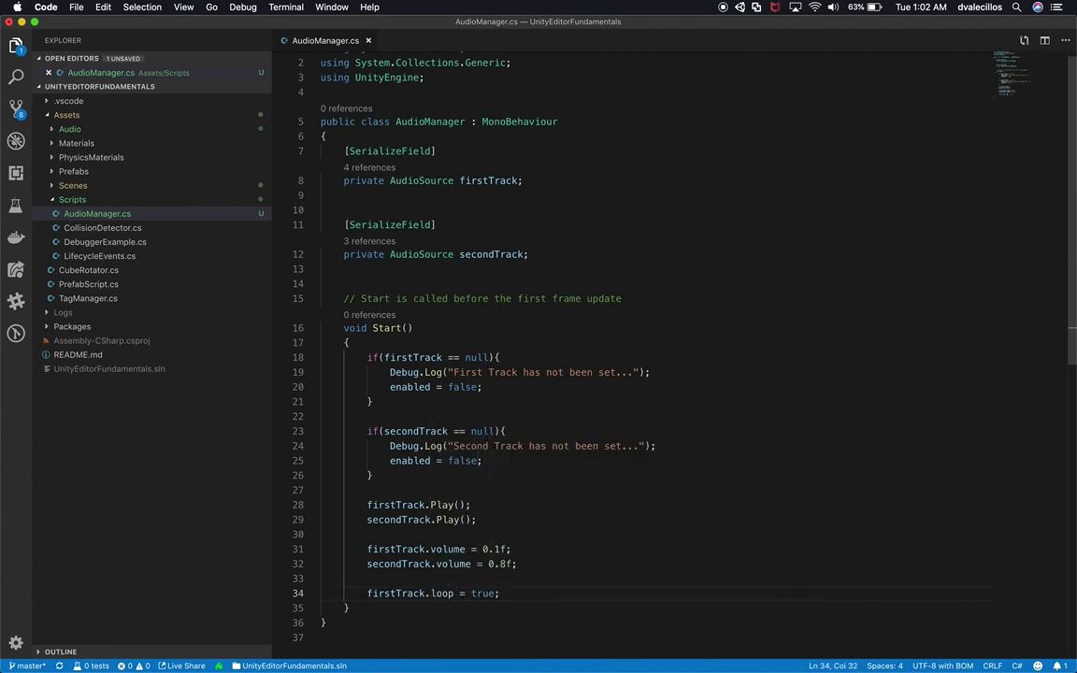
- Add secondTrack.pitch = 0.4f; directly below the loop line, without a blank line between them, and save the script
key(Return)
key(Return)
text(secon)
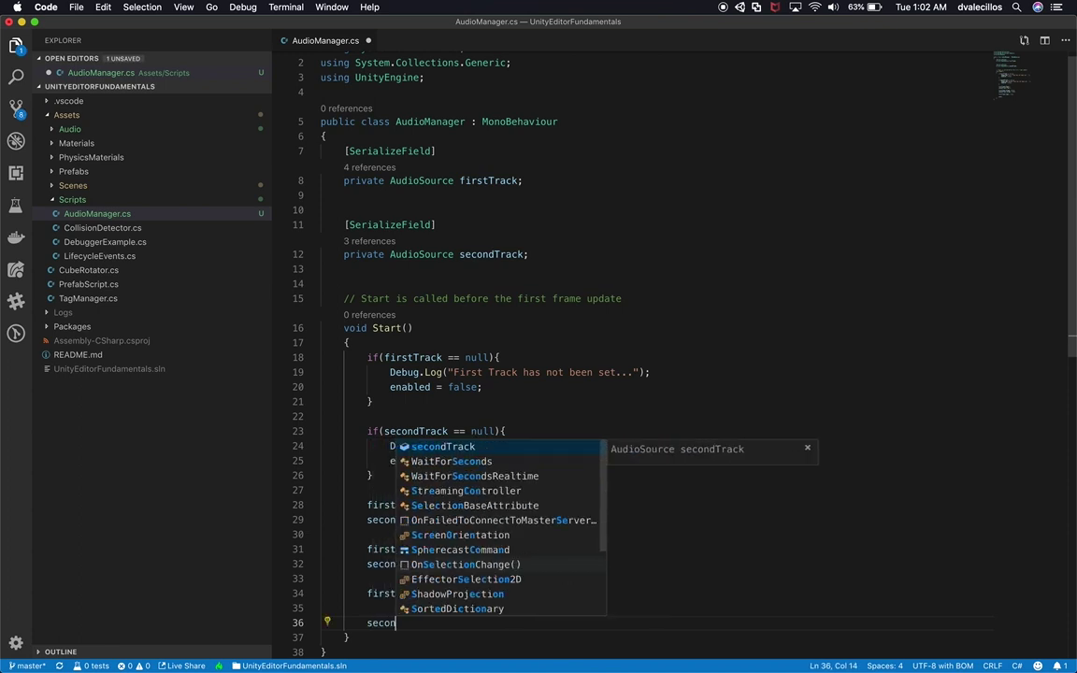
text(dTrack.pi)
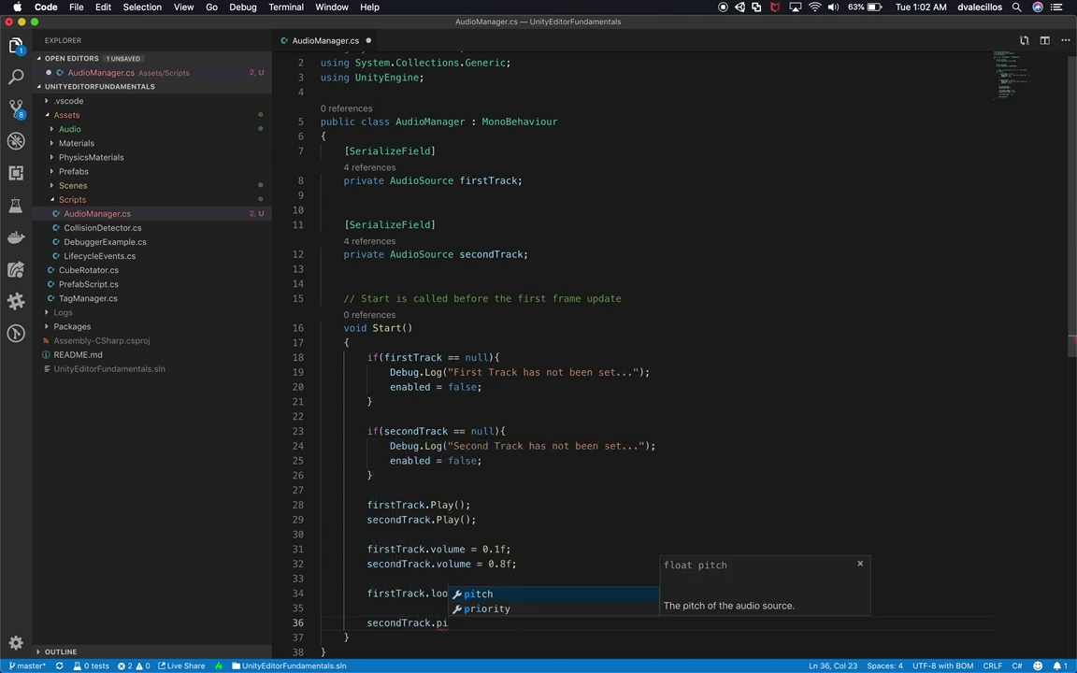
text(tch =)
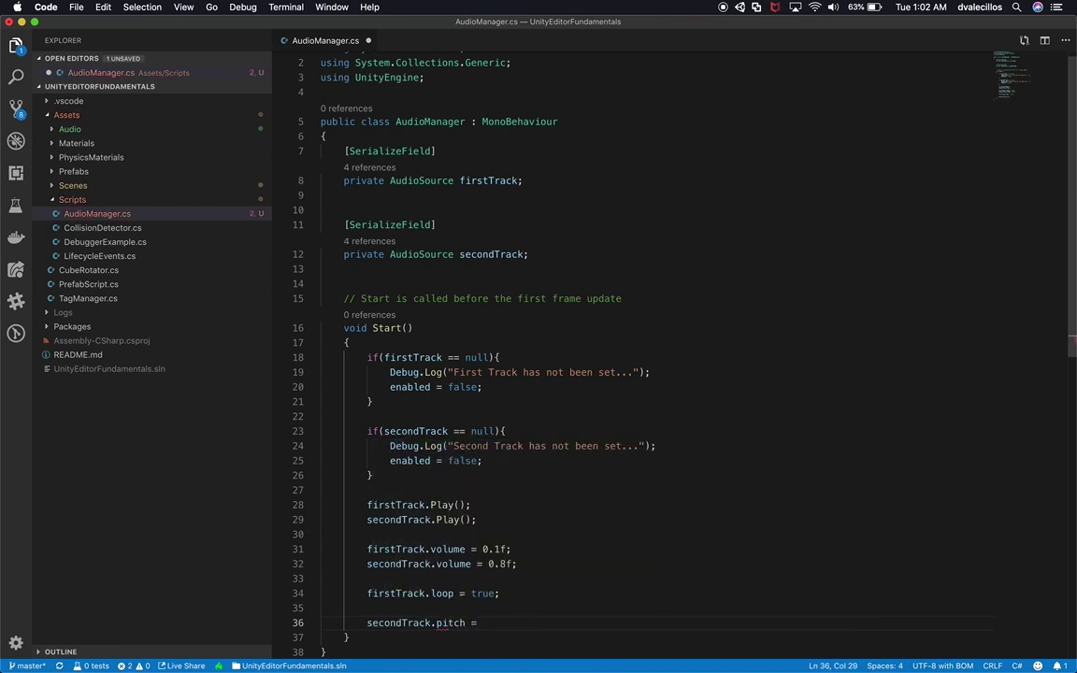
text( 0.4f;)
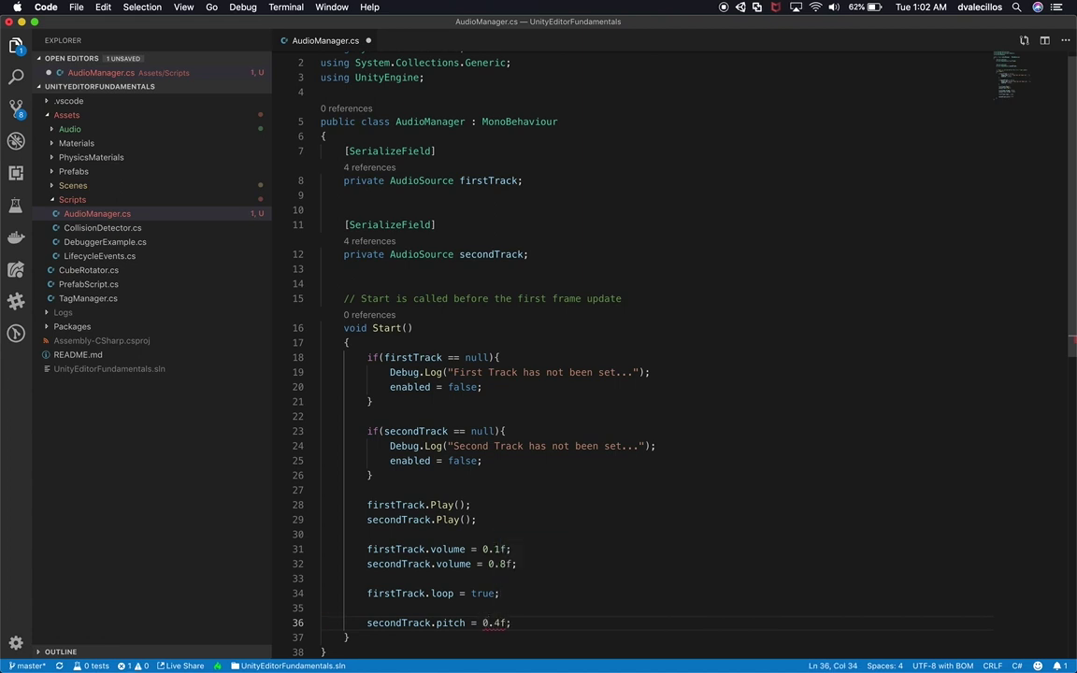
click(320, 608)
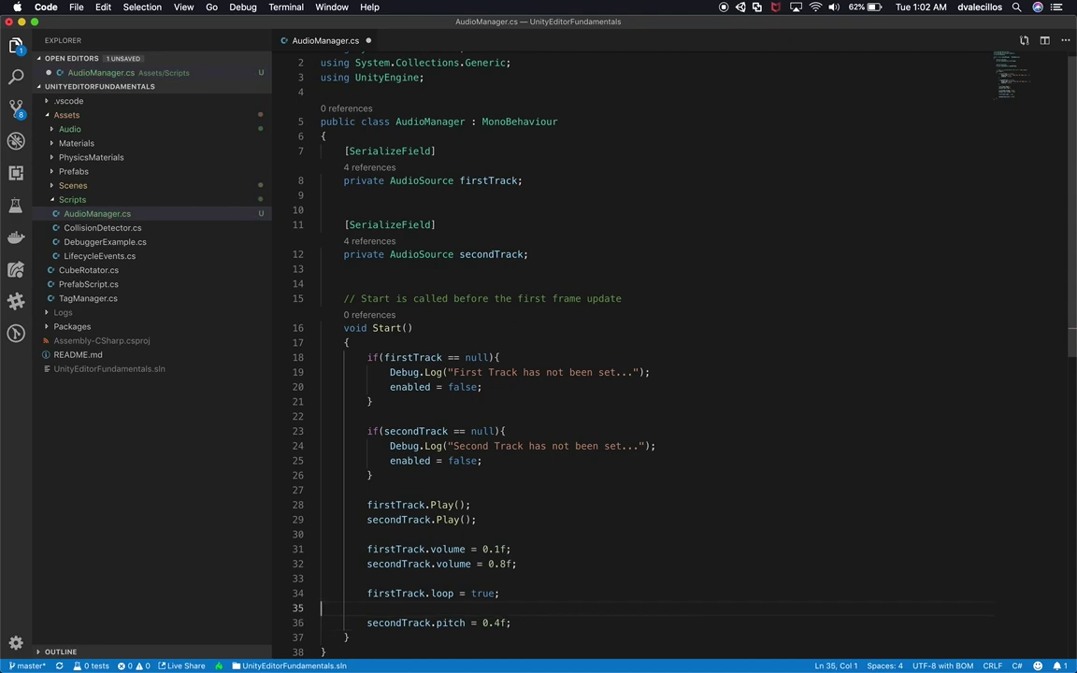
key(BackSpace)
key(cmd+s)
click(500, 564)
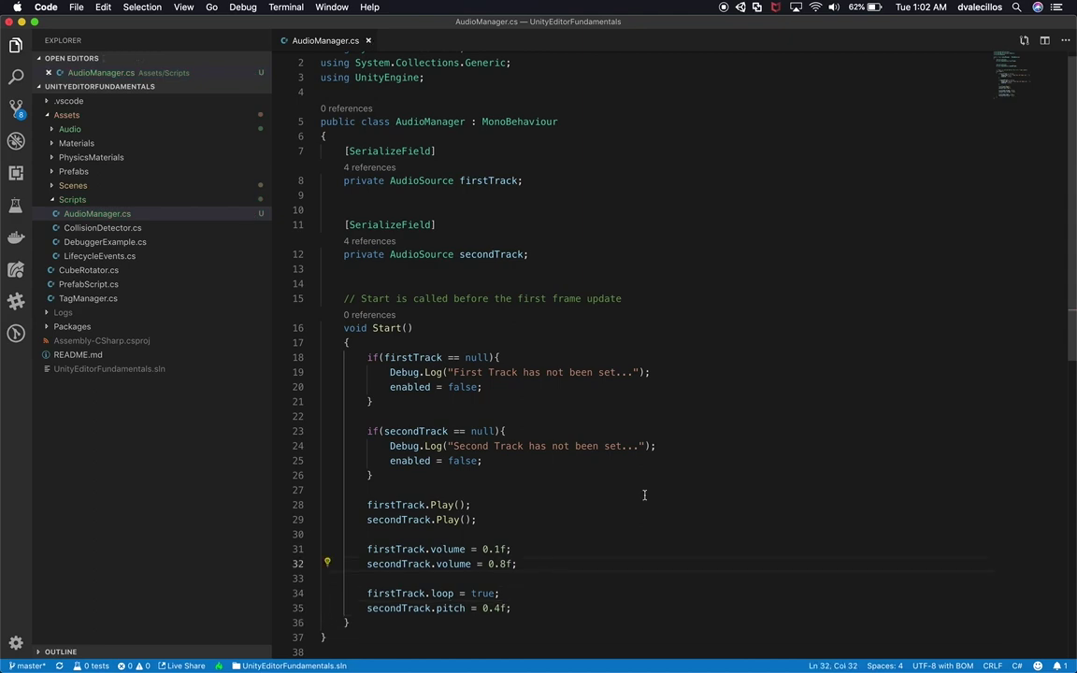
- Switch to Unity and open the project's Audio folder
key(cmd+Tab)
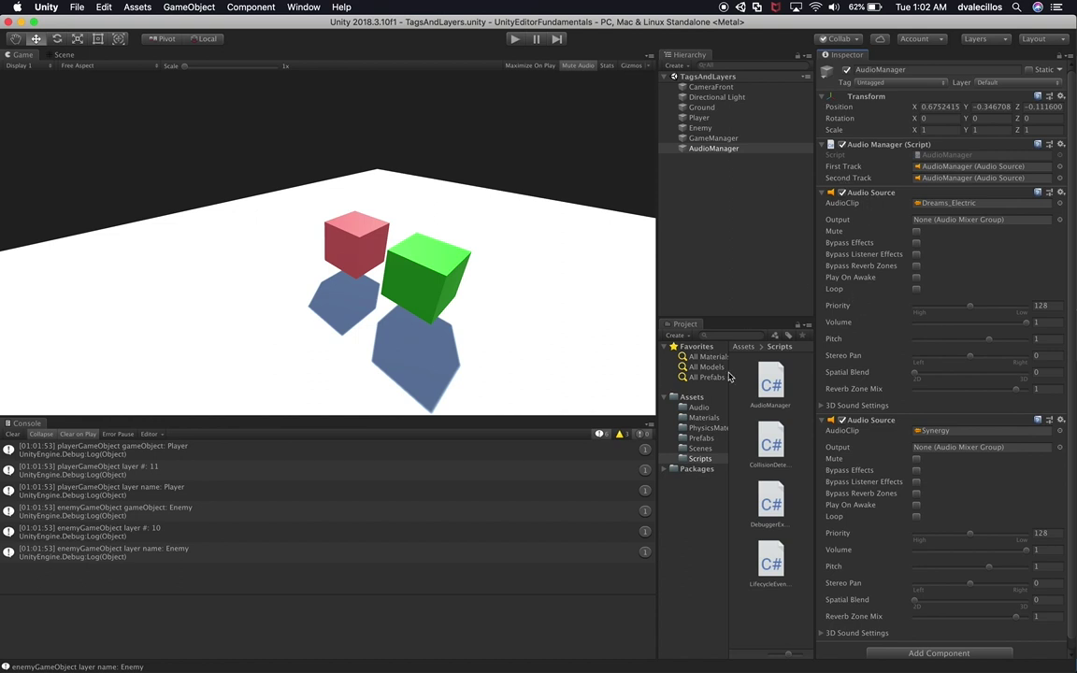
click(699, 406)
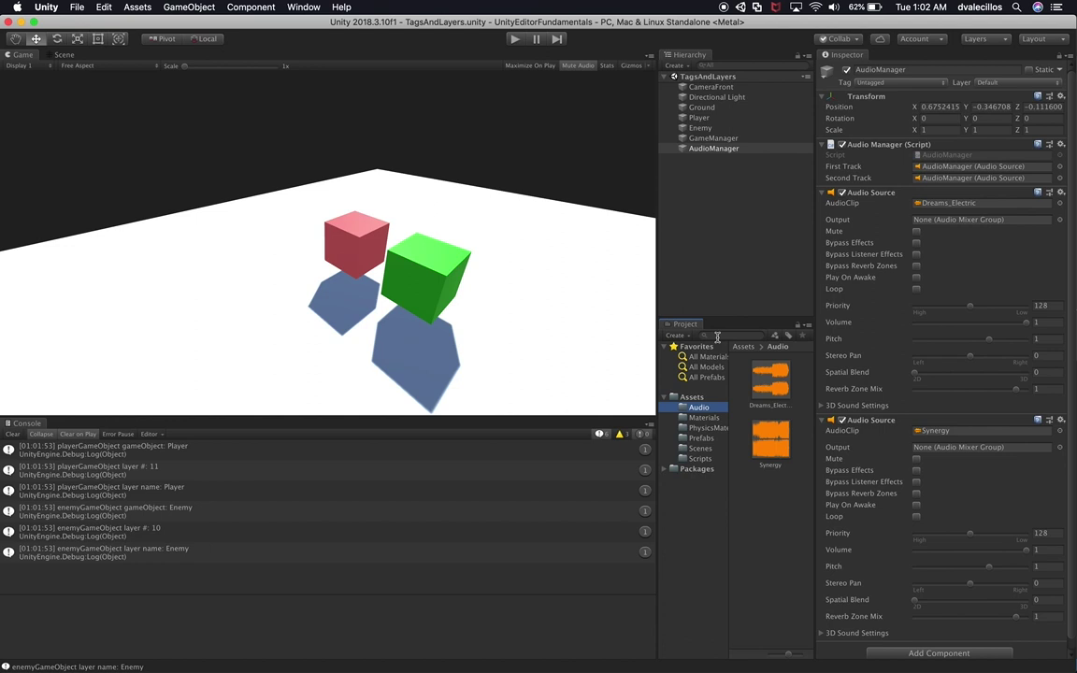